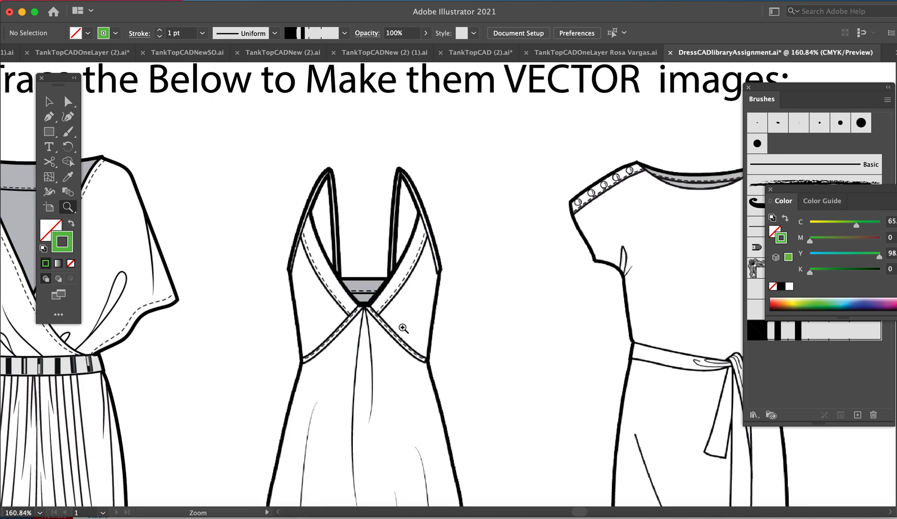
key("a")
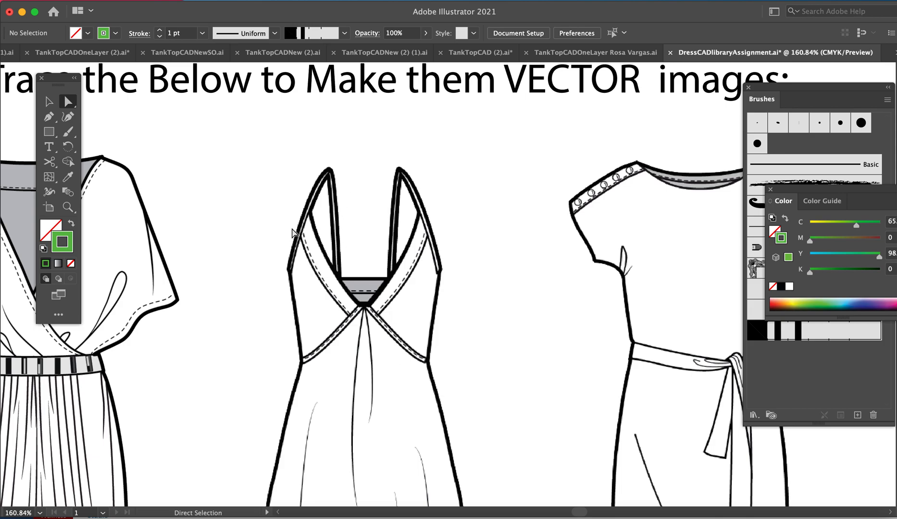
key("p")
left_click(286, 269)
left_click_drag(330, 168, 345, 172)
left_click(340, 278)
left_click_drag(327, 177, 316, 185)
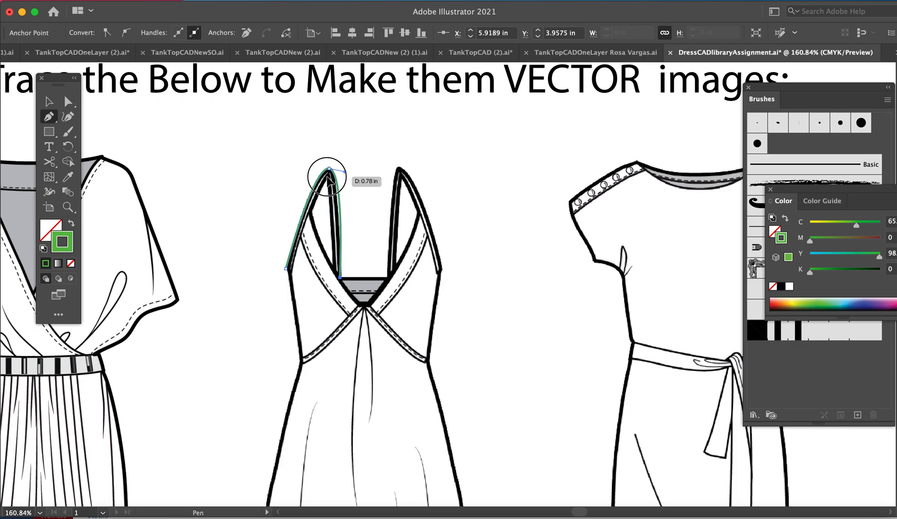
left_click(288, 269)
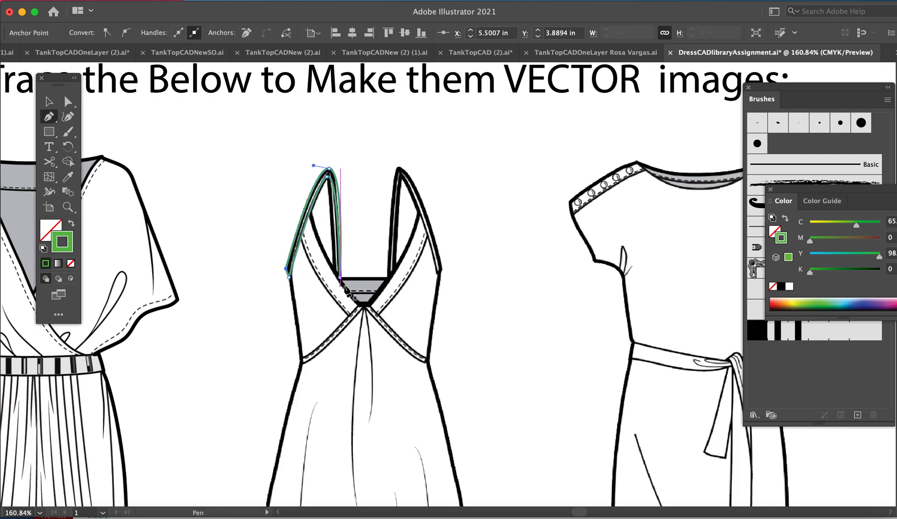
key("a")
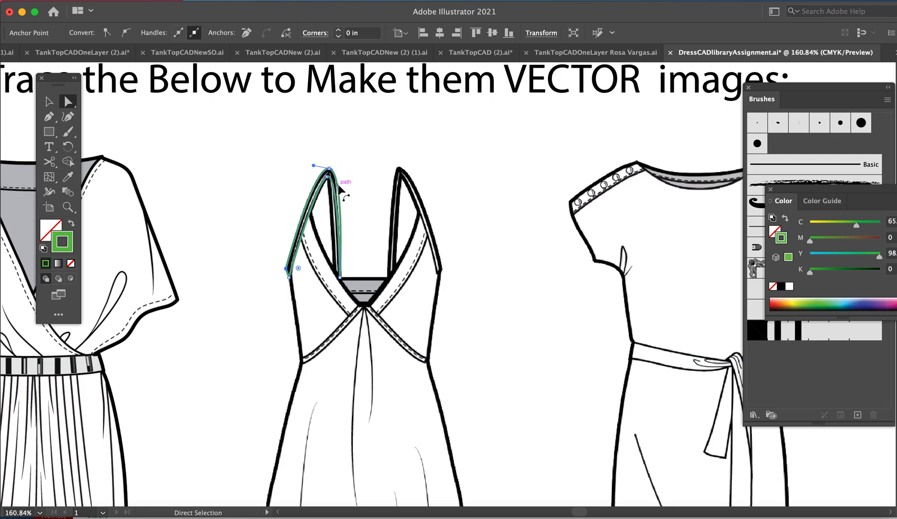
key("super+shift+a")
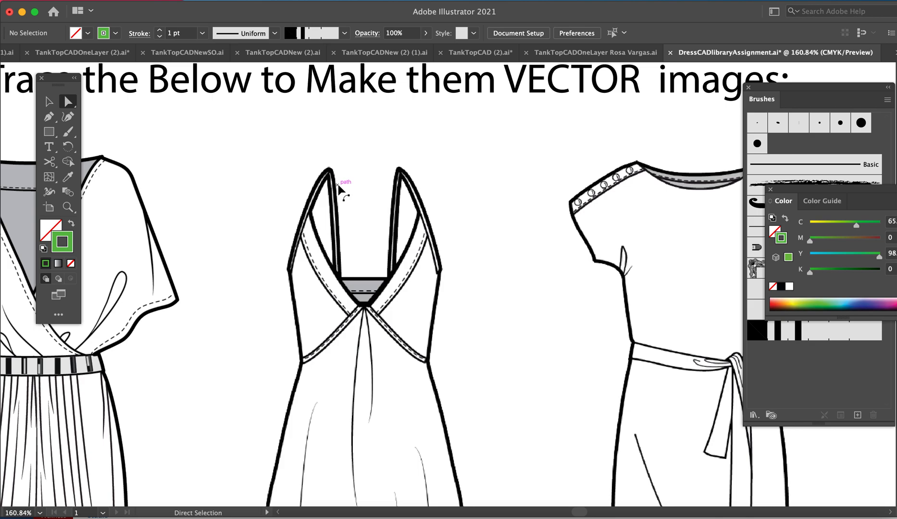
Trace the middle dress's left strap as one curved Pen path from armhole over the peak to the neckline, shortening the peak's handle to fit
key("p")
left_click(288, 271)
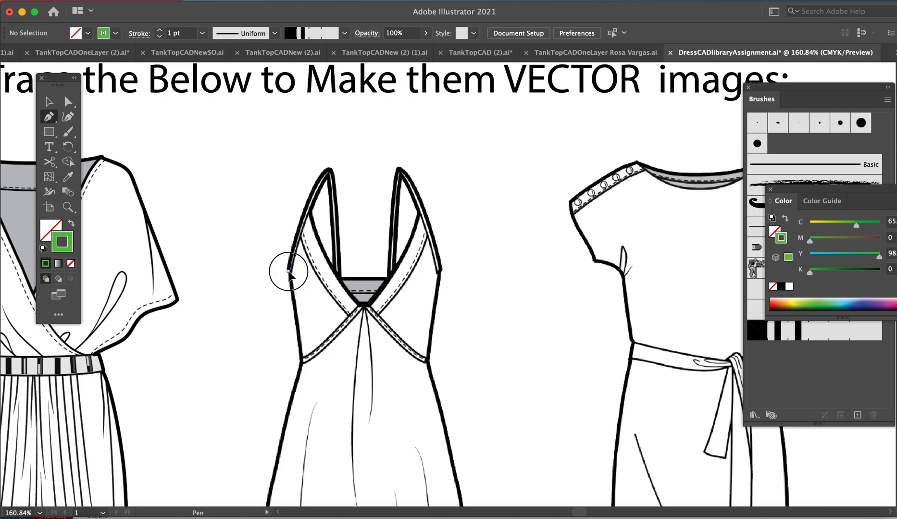
left_click_drag(329, 169, 349, 149)
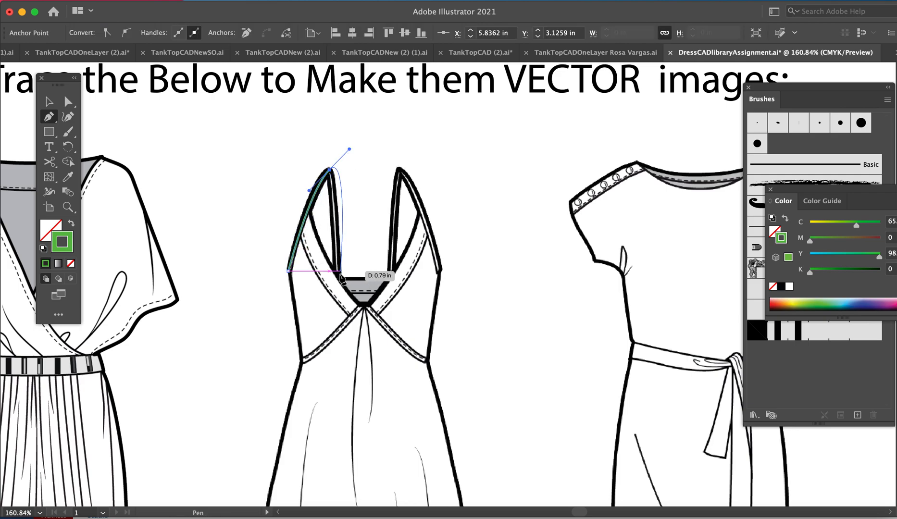
left_click(336, 272)
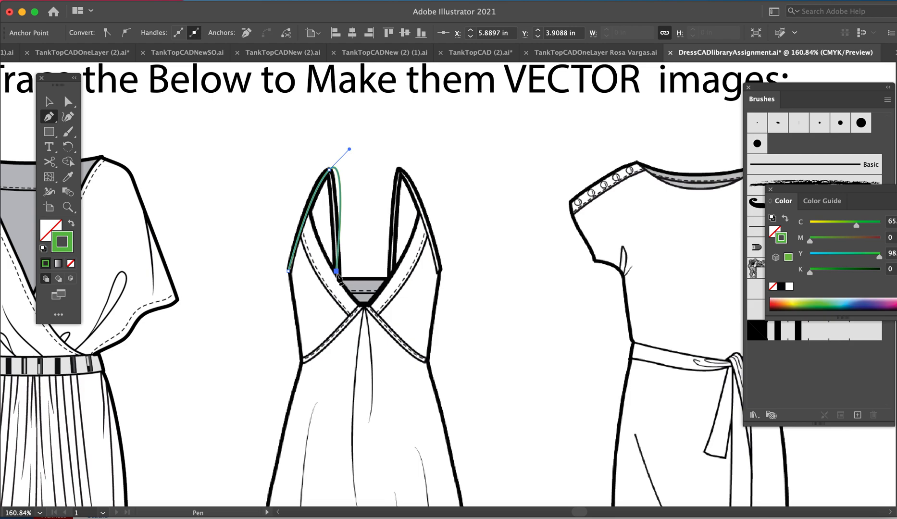
key("a")
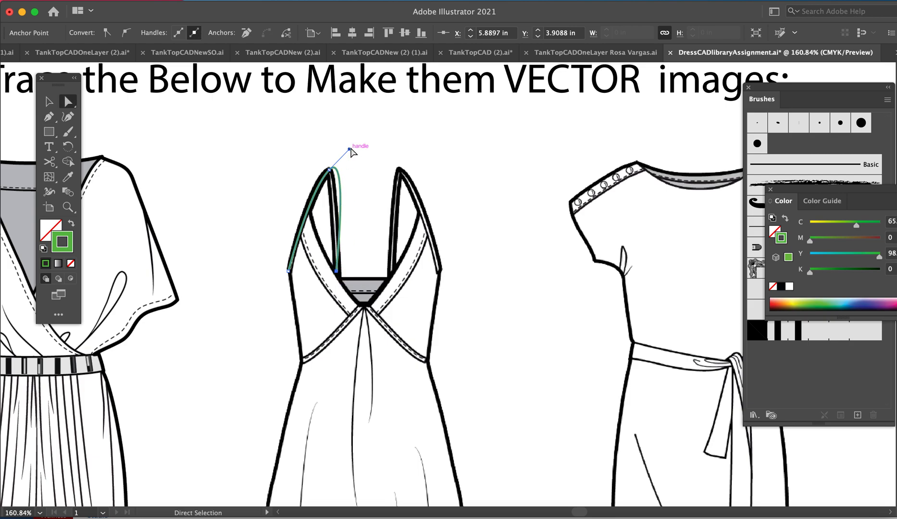
left_click_drag(351, 151, 335, 165)
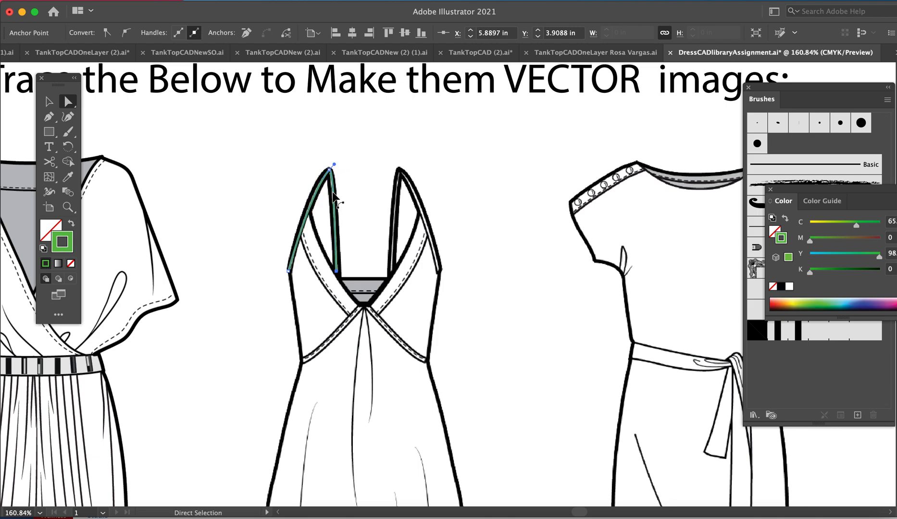
left_click(354, 273)
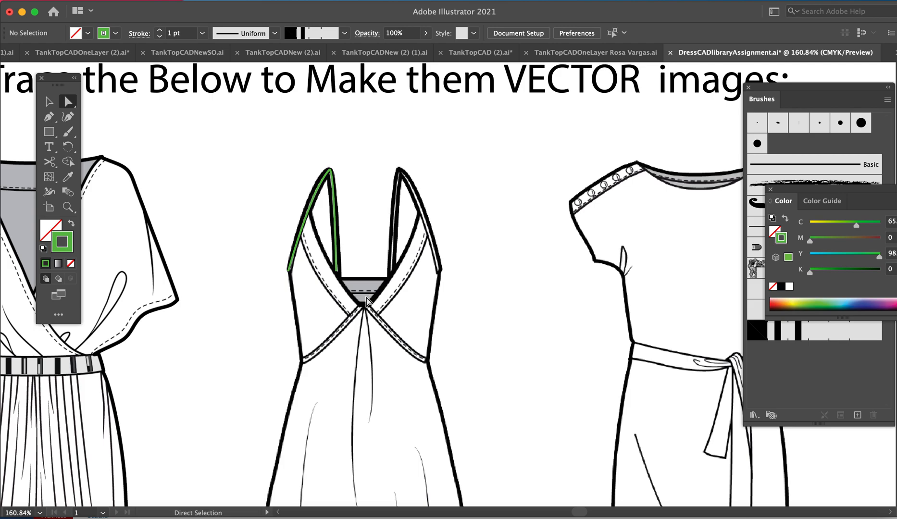
Set the traced left strap path's stroke weight to 4 pt to match the strap's width
key("v")
left_click(335, 226)
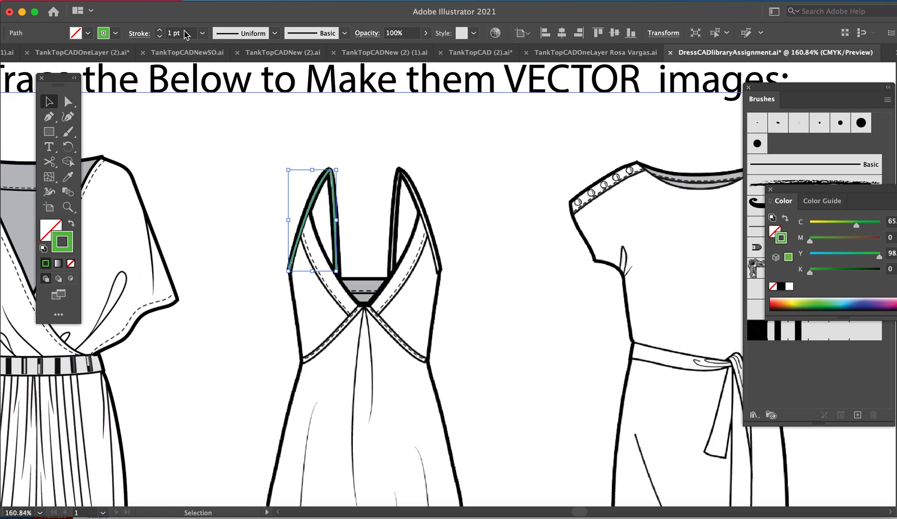
left_click(161, 31)
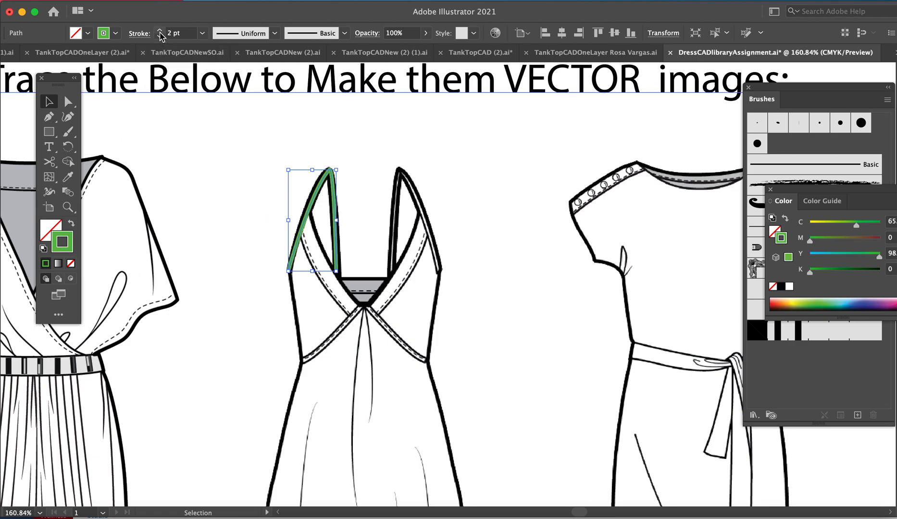
left_click(161, 31)
left_click(160, 31)
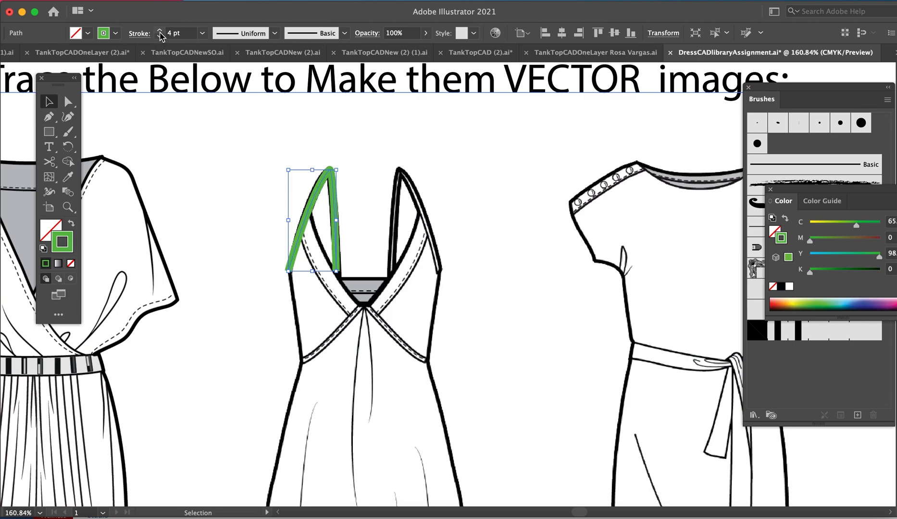
left_click(160, 31)
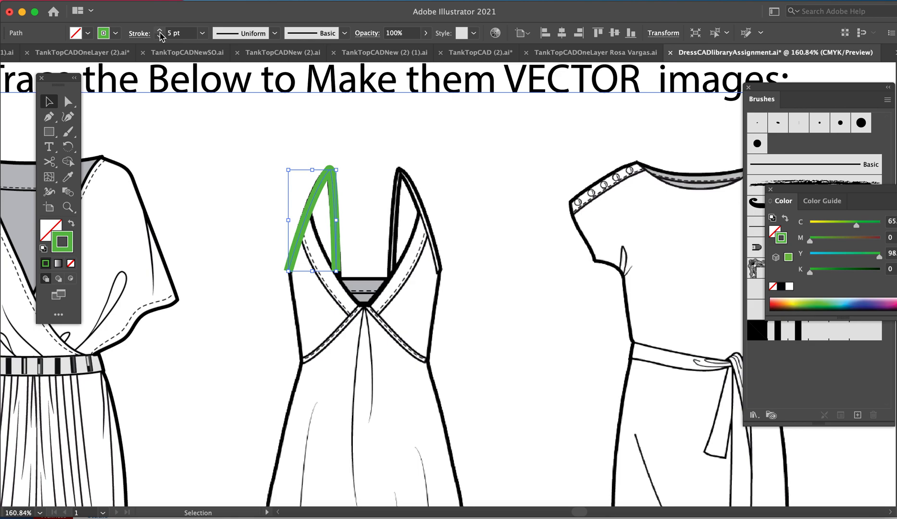
left_click(159, 37)
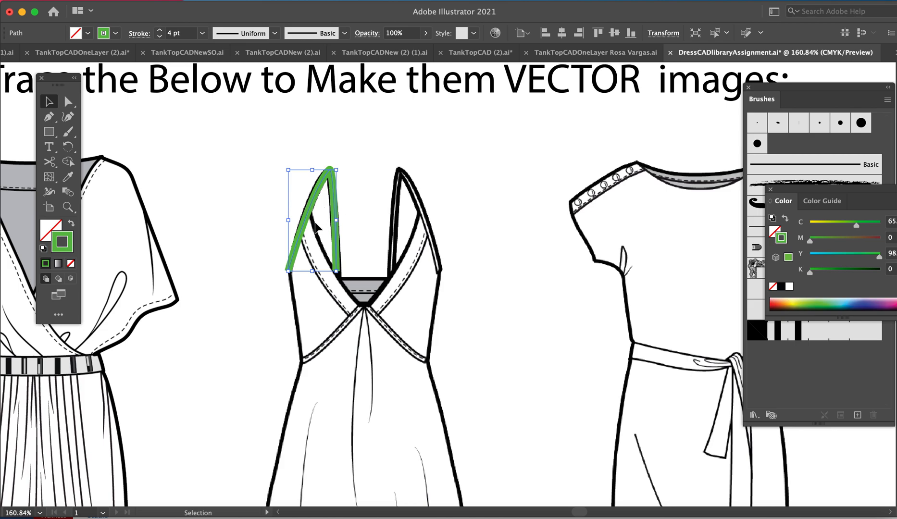
left_click(47, 234)
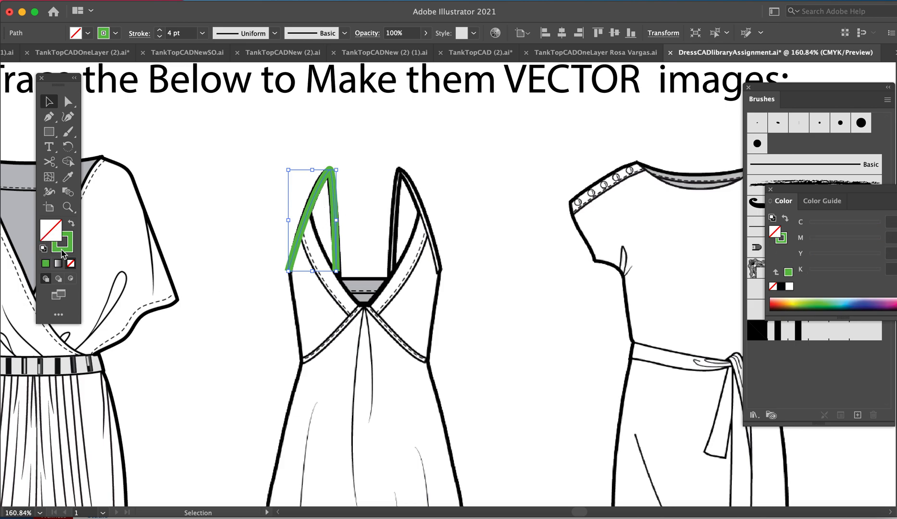
left_click(62, 249)
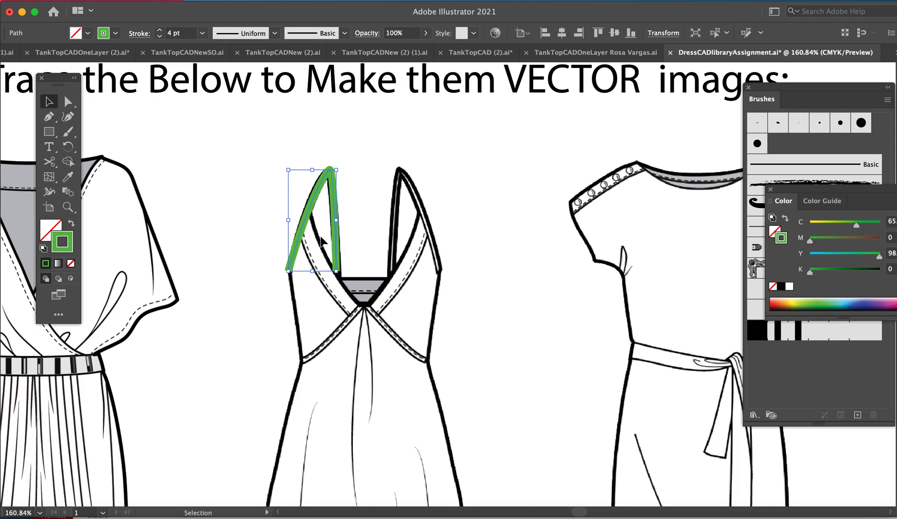
left_click(274, 245)
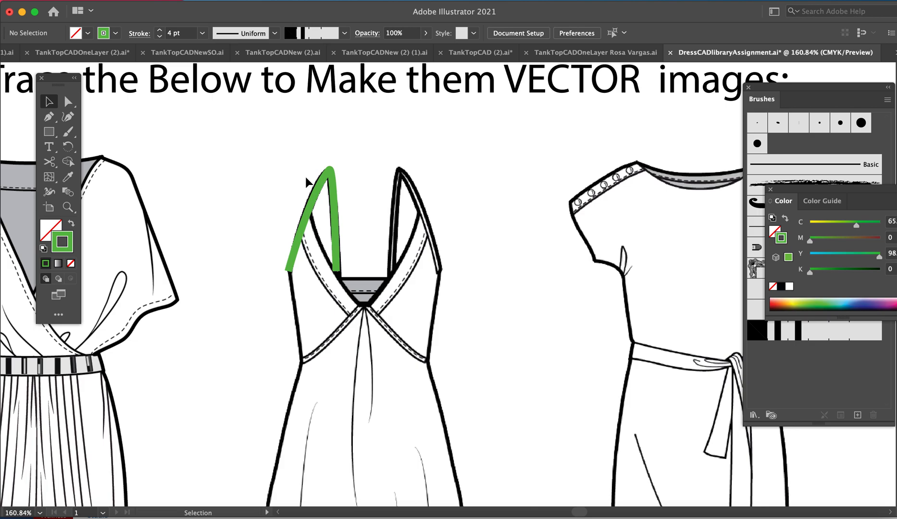
Convert the green left strap path into a filled shape with Outline Stroke
left_click(310, 210)
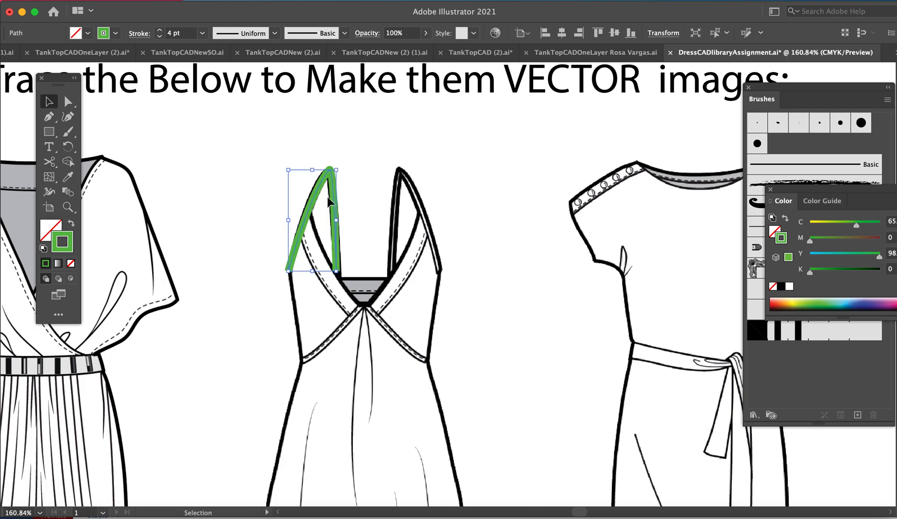
left_click(158, 0)
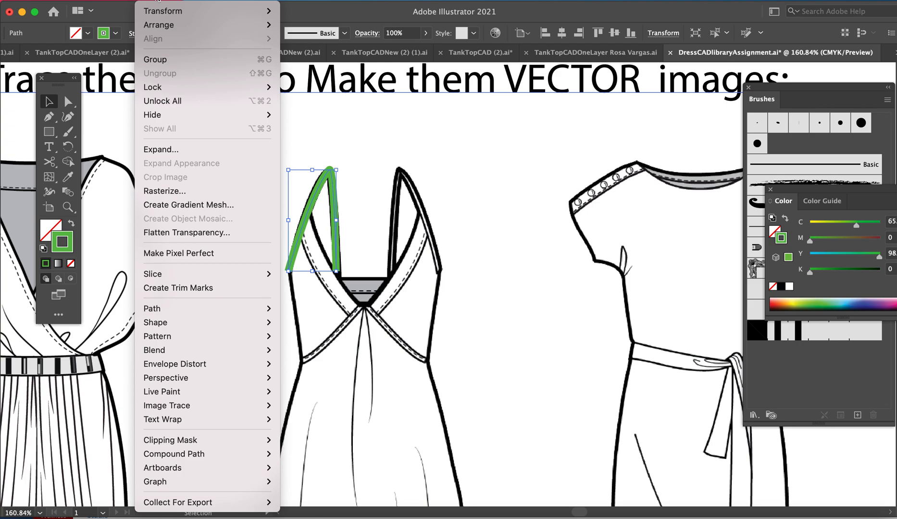
mouse_move(120, 0)
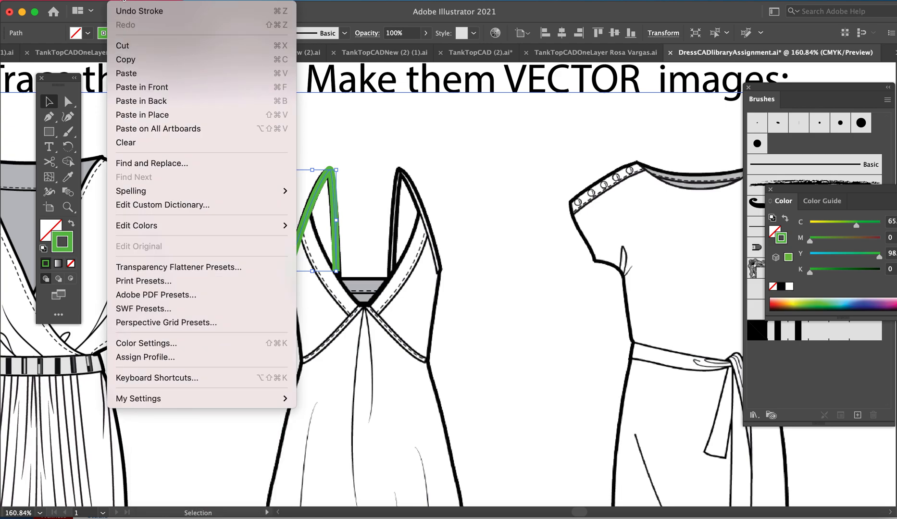
mouse_move(158, 0)
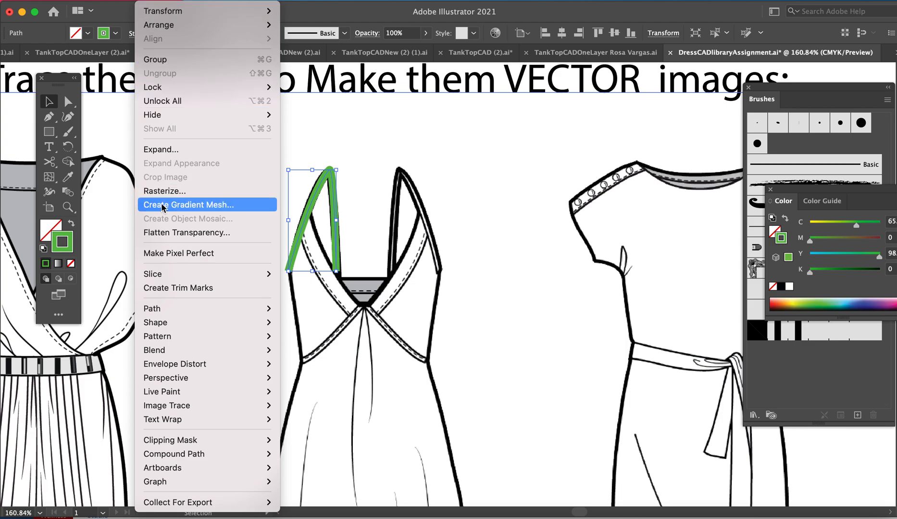
mouse_move(162, 312)
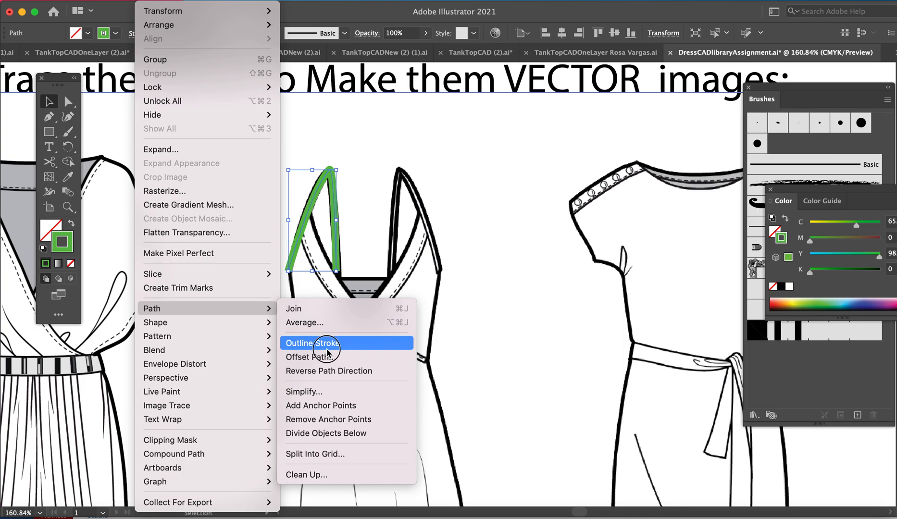
left_click(327, 346)
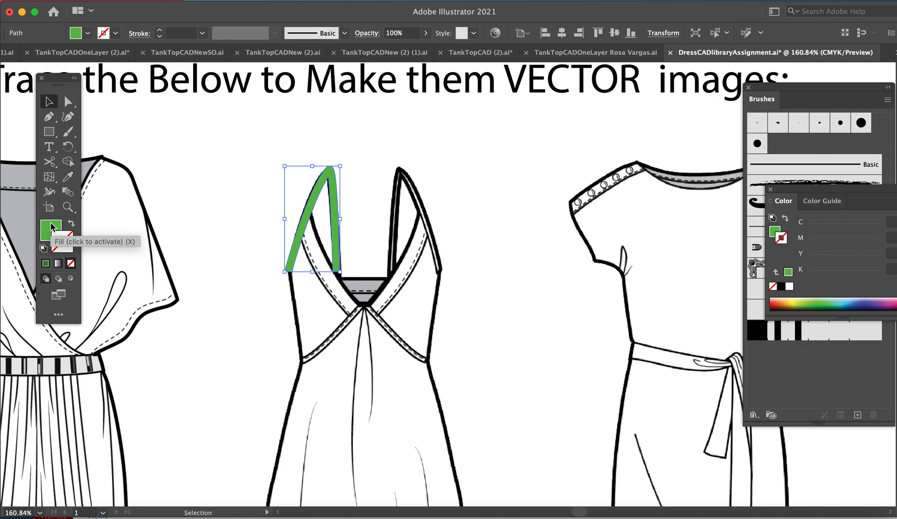
Select the outlined left strap shape with the Direct Selection tool, with its stroke colour active for editing
left_click(66, 243)
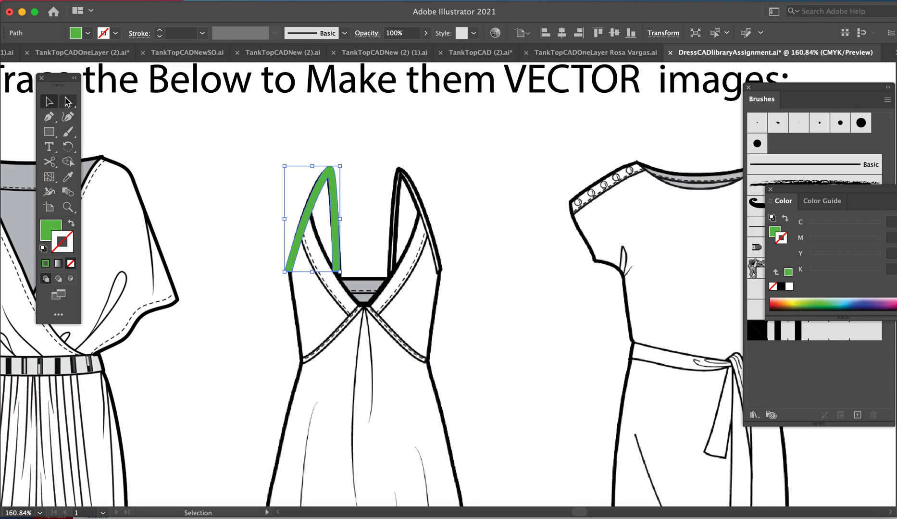
left_click(68, 101)
left_click(210, 150)
left_click(307, 214)
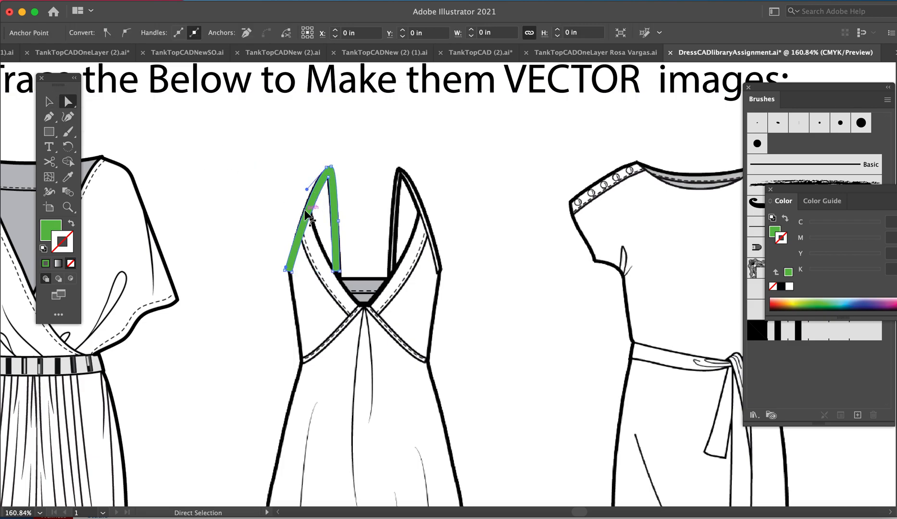
Try to choose a stroke colour for the outlined left strap in the Color Picker
double_click(65, 251)
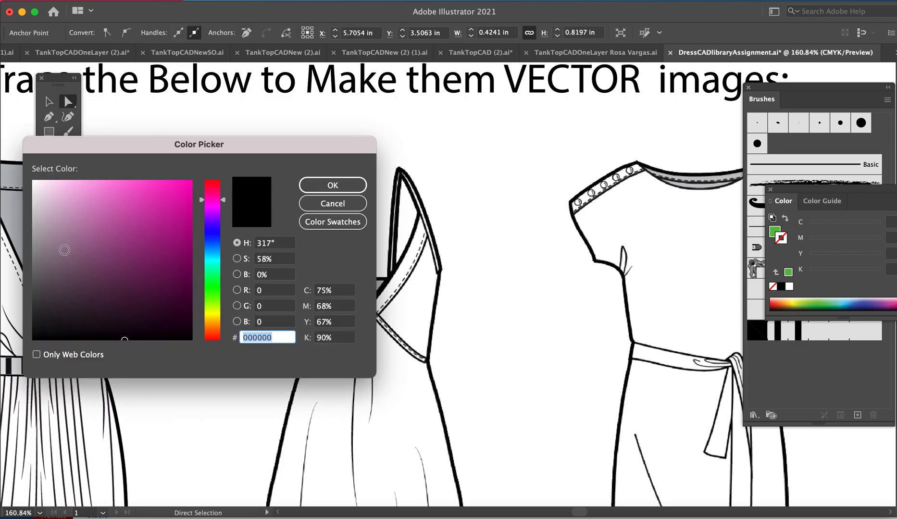
left_click_drag(167, 264, 91, 301)
left_click_drag(19, 302, 22, 348)
left_click(332, 185)
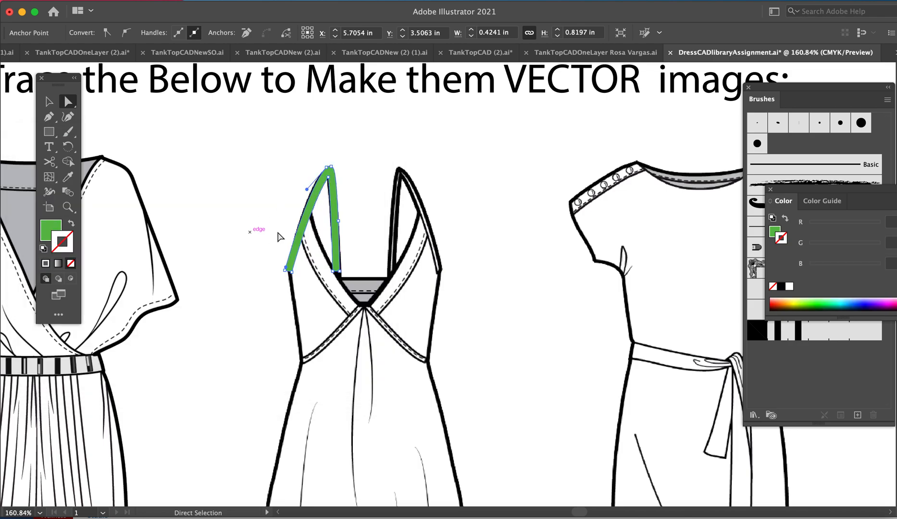
Give the outlined left strap shape a pink stroke around its green fill and reselect the shape
double_click(65, 247)
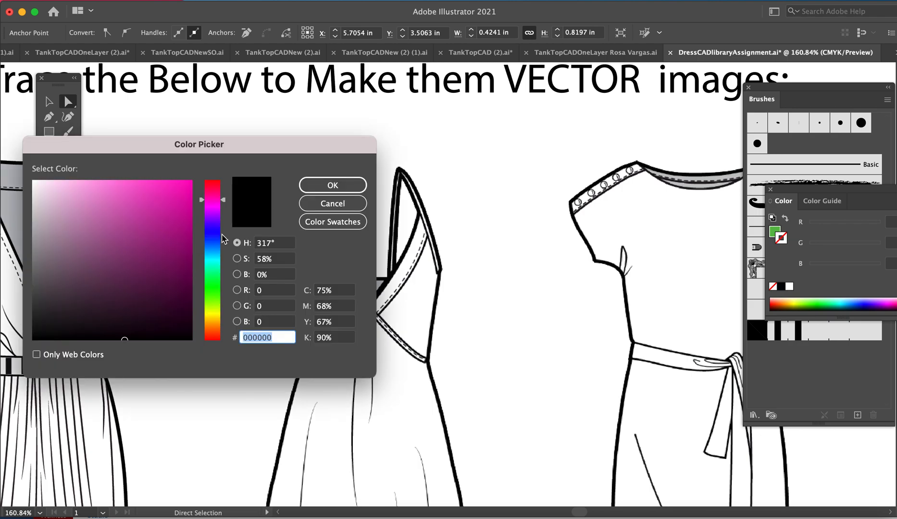
left_click(217, 233)
left_click(214, 287)
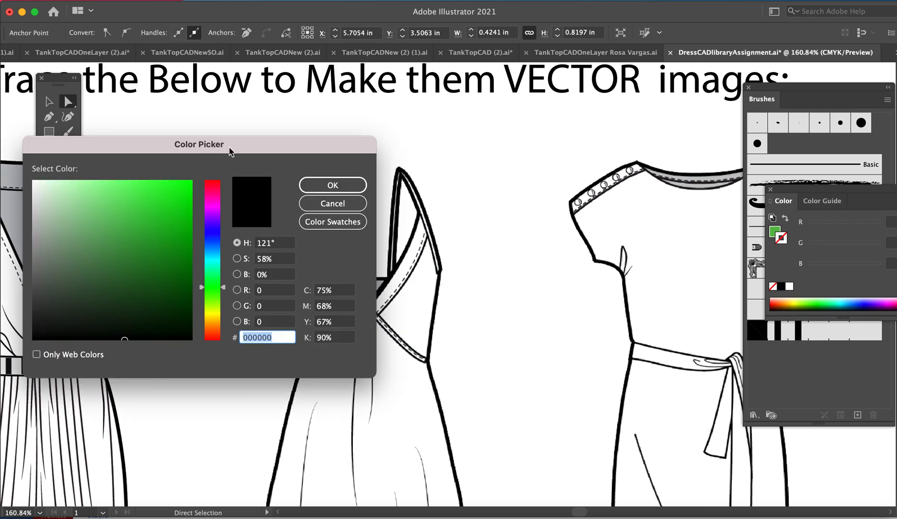
left_click_drag(229, 152, 286, 280)
left_click(266, 330)
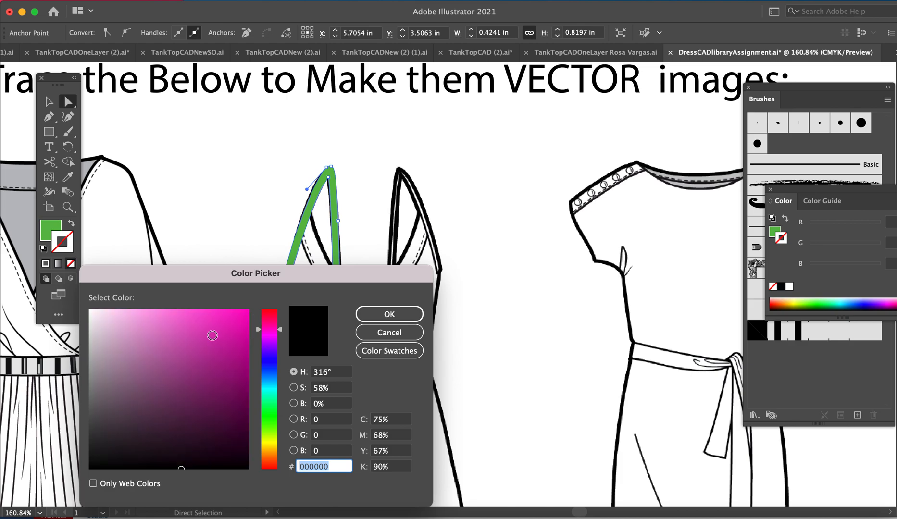
left_click(201, 301)
left_click(389, 315)
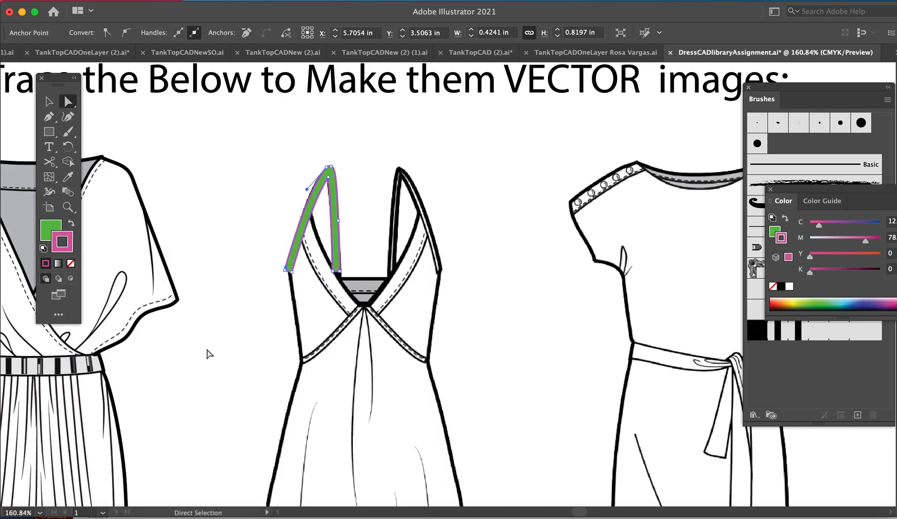
left_click(209, 355)
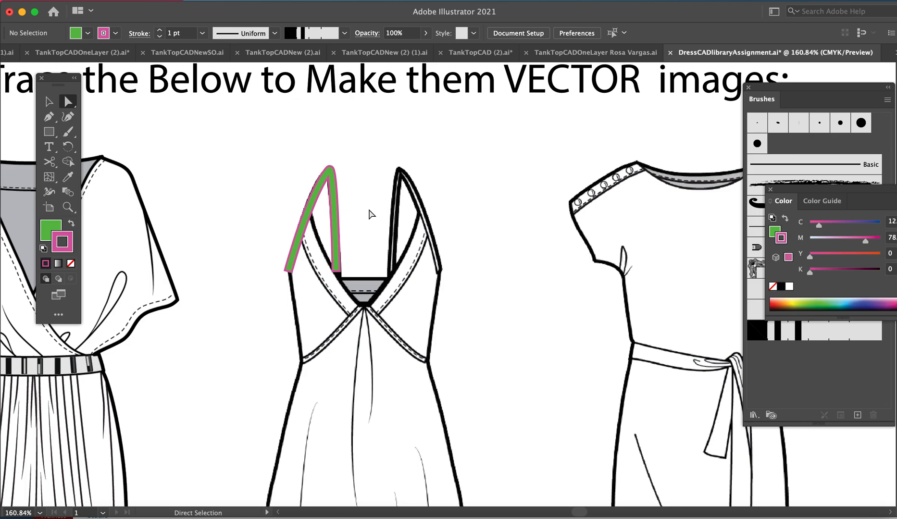
left_click(336, 210)
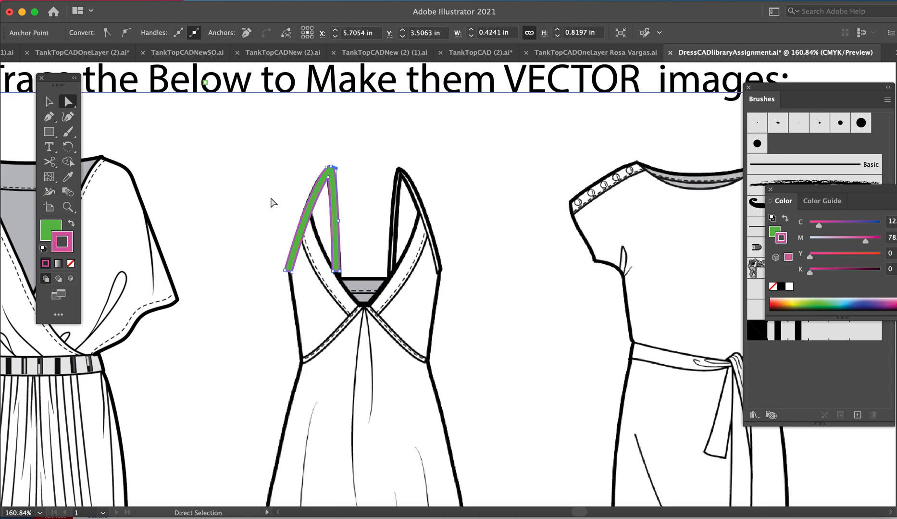
Display the Stroke settings for the outlined left strap shape of the middle dress
left_click(307, 201)
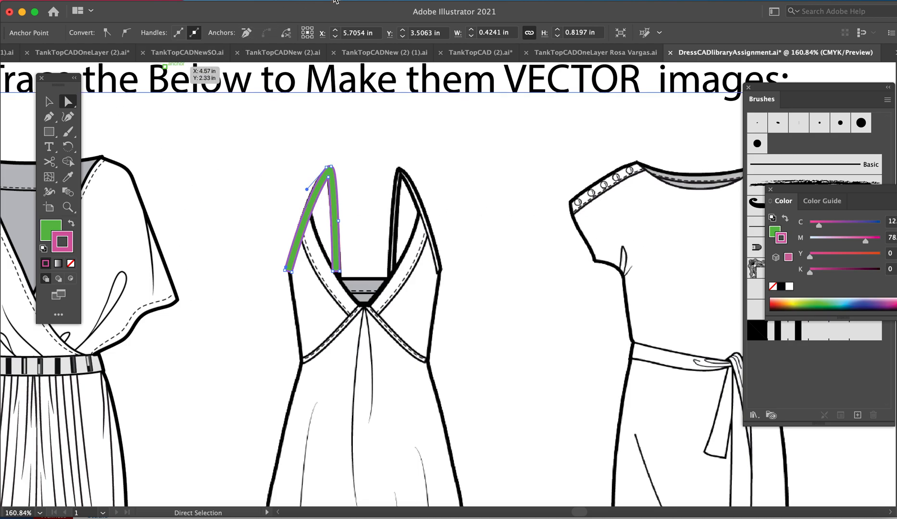
left_click(335, 1)
scroll(343, 439, "down", 5)
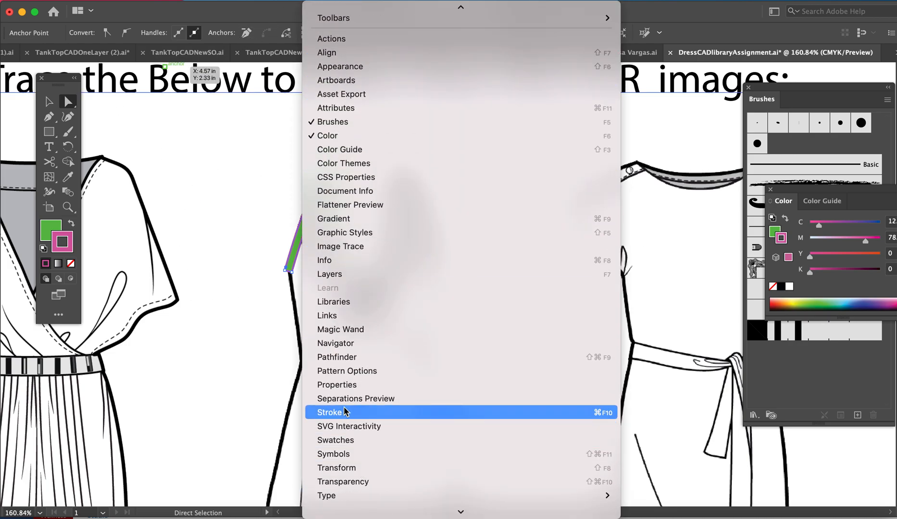
left_click(344, 412)
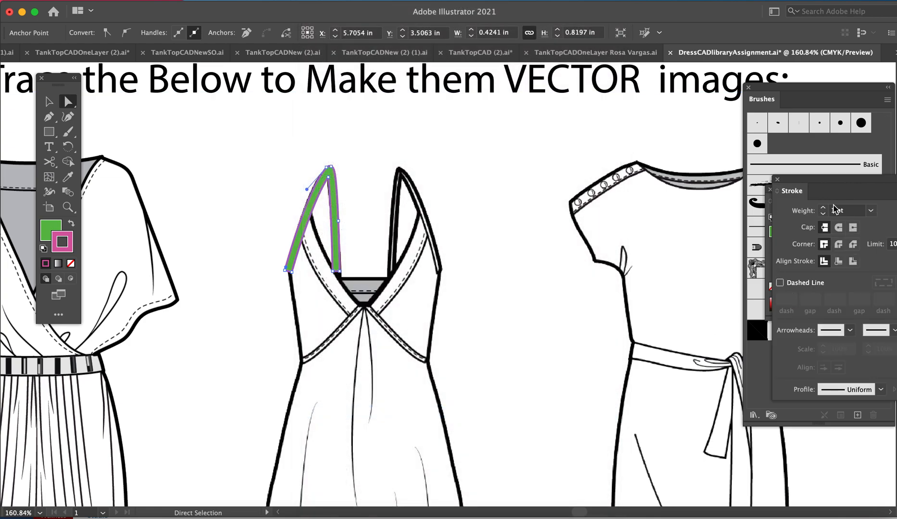
Try stroke weights of 2 pt and 3 pt on the left strap shape and return it to 1 pt
left_click(824, 208)
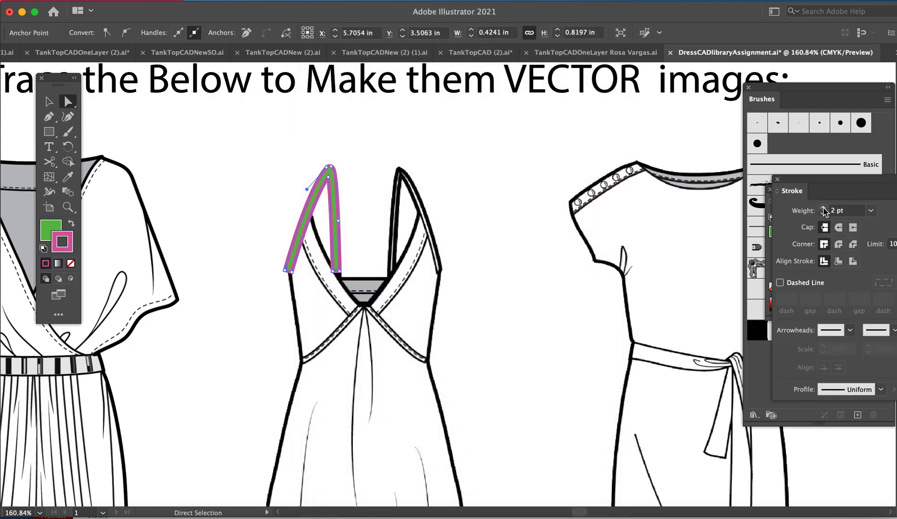
left_click(824, 208)
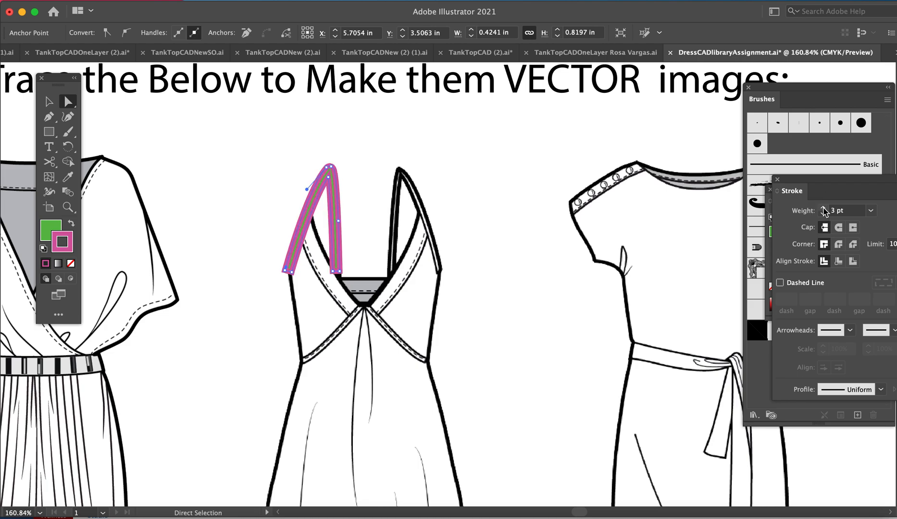
left_click(823, 214)
left_click(823, 214)
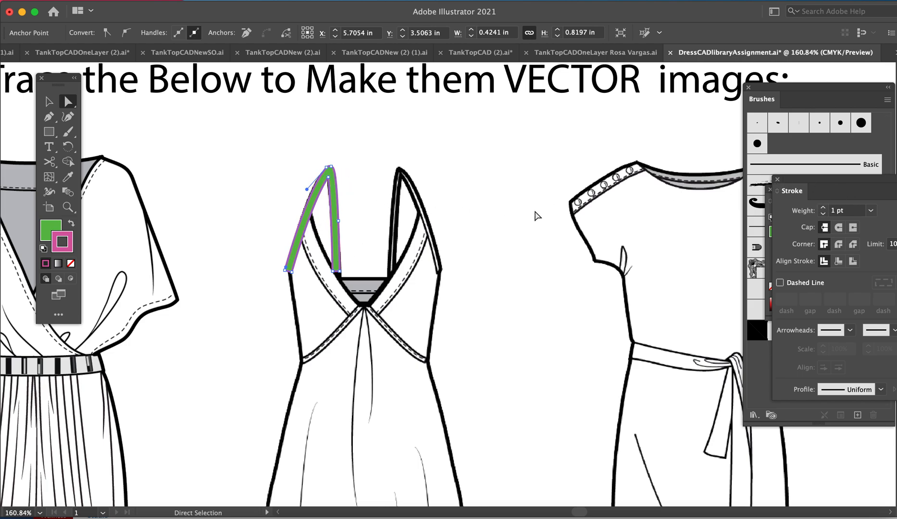
Add an anchor point on the outer edge of the left strap shape just above its lower end
left_click(387, 179)
key("z")
left_click_drag(274, 203, 391, 301)
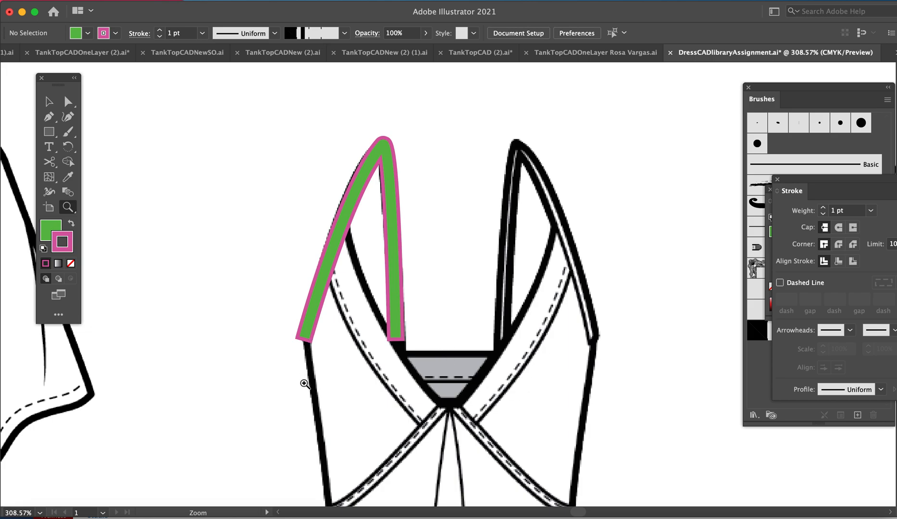
key("a")
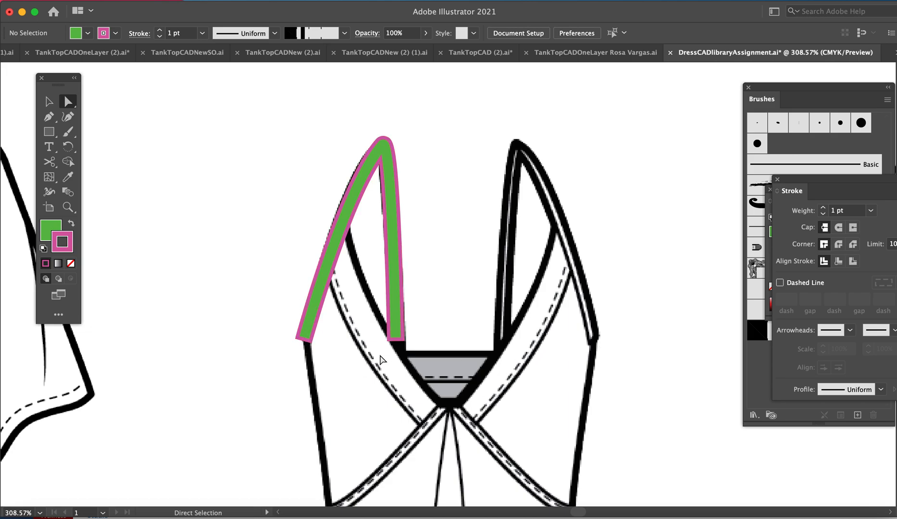
left_click(304, 323)
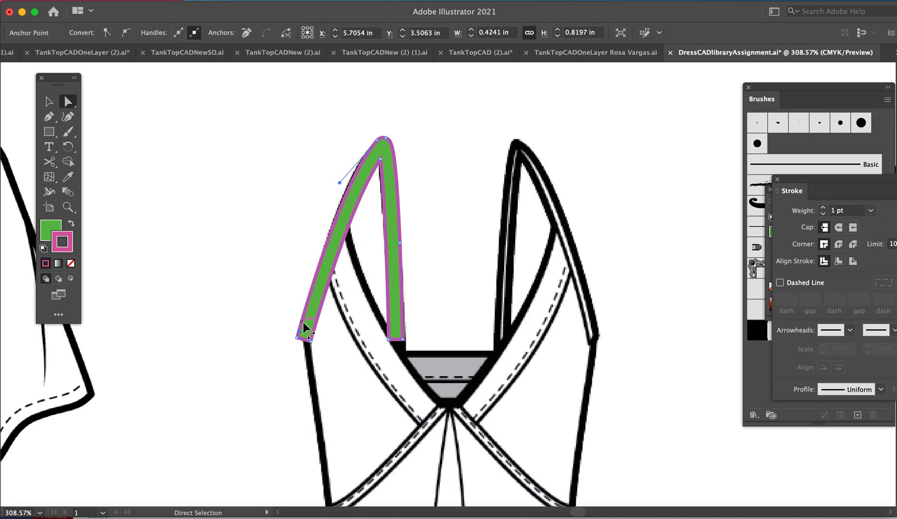
key("plus")
left_click(303, 321)
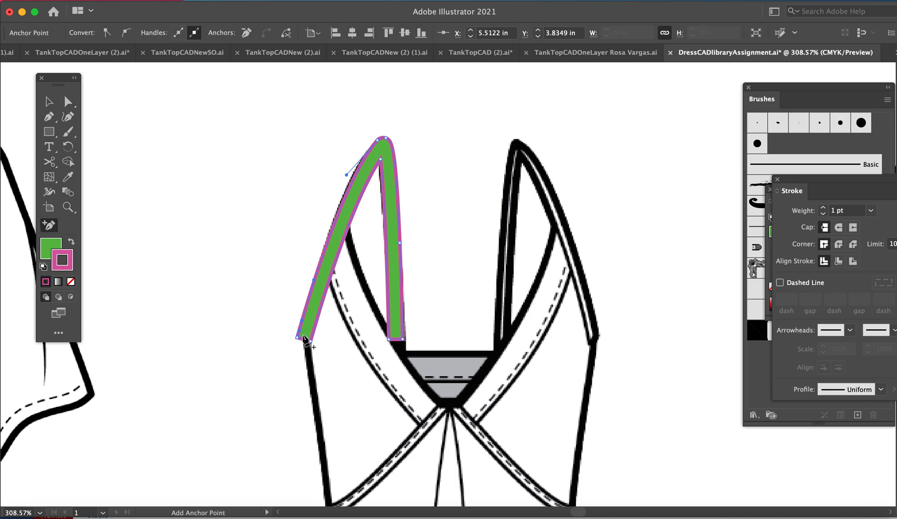
Move the lower outer corner anchor of the left strap inward to meet the bodice side line
key("a")
key("z")
left_click_drag(279, 307, 387, 440)
key("a")
left_click_drag(313, 368, 325, 374)
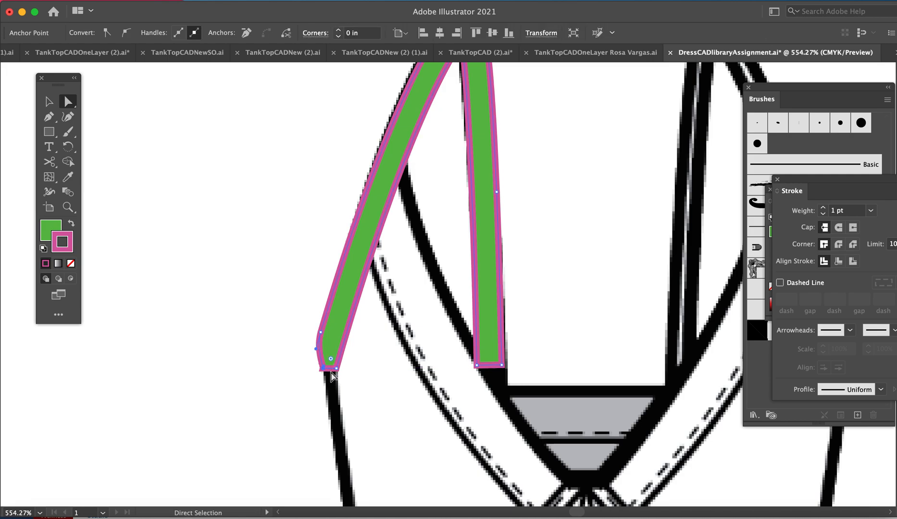
Try to delete the lower outer corner anchor of the left strap and undo the deletion
key("minus")
left_click(323, 368)
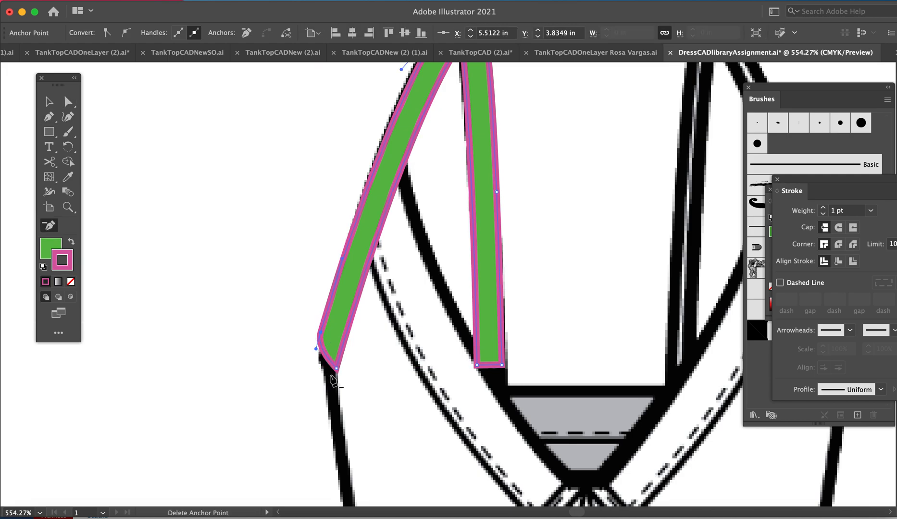
key("super+z")
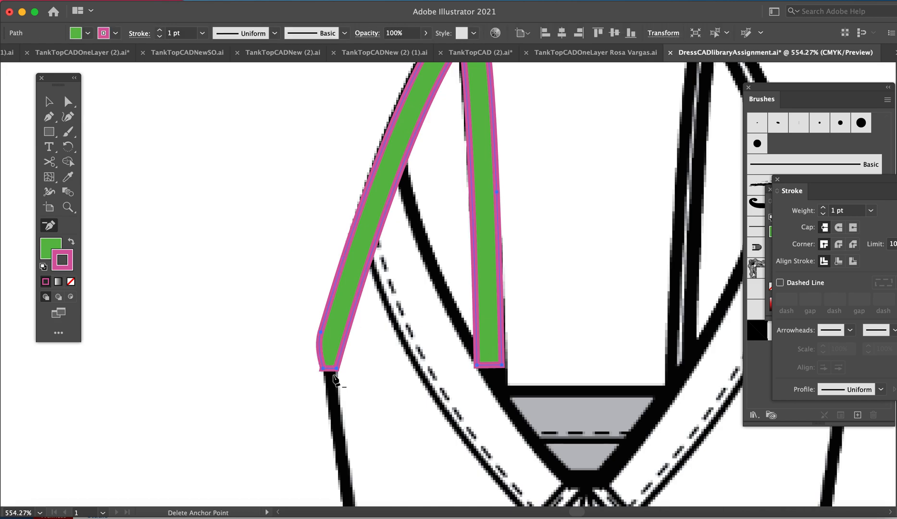
Refine the corner anchor and the anchor above it at the left strap's lower outer end to slim its bulge
key("a")
left_click(318, 423)
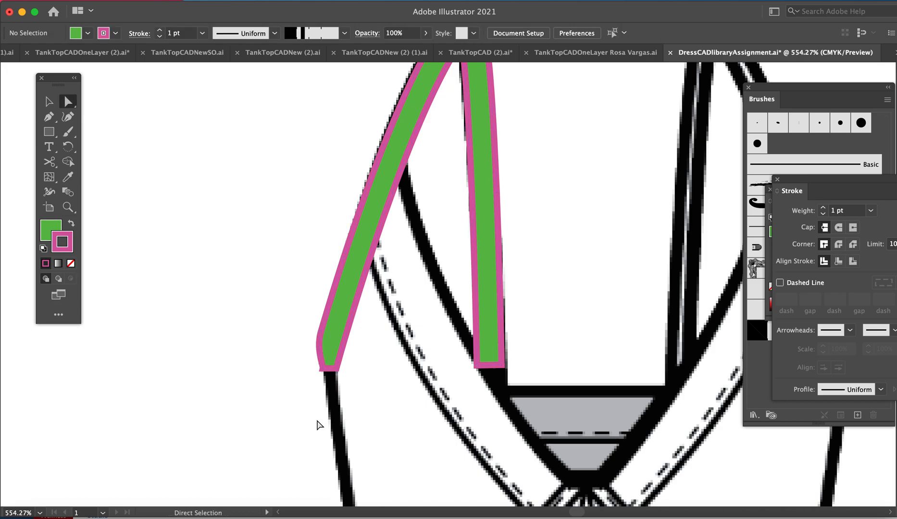
left_click(330, 370)
key("super+space")
left_click_drag(283, 358, 494, 502)
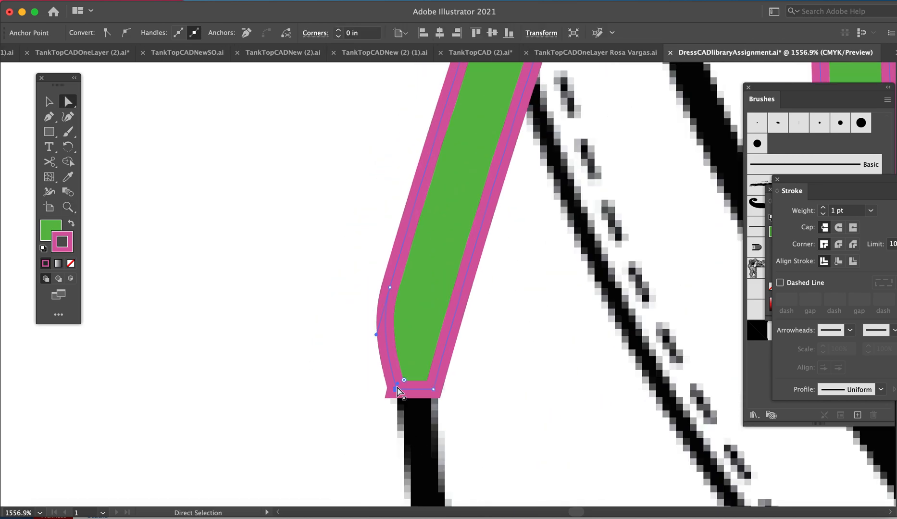
mouse_move(398, 388)
left_mouse_down()
mouse_move(361, 386)
mouse_move(396, 390)
left_mouse_up()
mouse_move(390, 288)
left_mouse_down()
mouse_move(408, 284)
mouse_move(397, 283)
left_mouse_up()
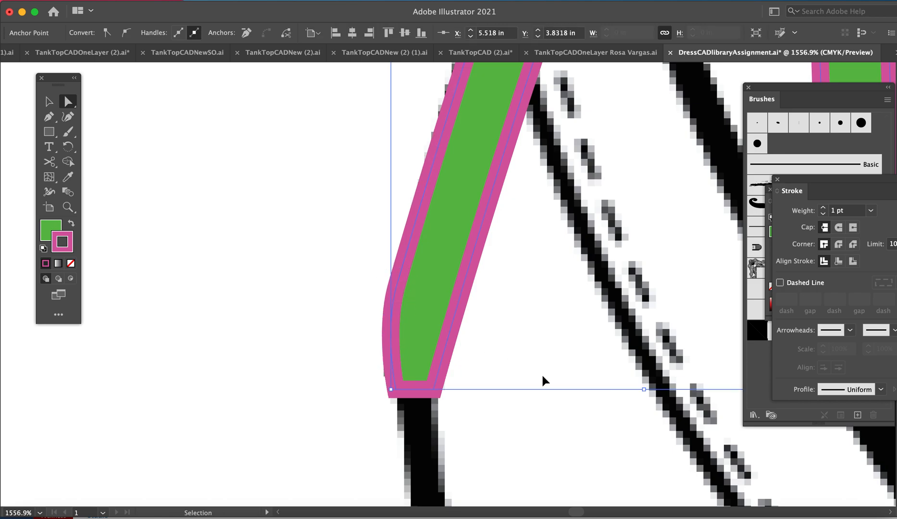
Reshape the lower end of the left strap's inner leg into an angled tip that follows the neckline edge
key("super+minus")
key("super+minus")
key("super+minus")
key("super+minus")
key("super+minus")
left_click_drag(521, 219, 416, 229)
left_click(472, 341)
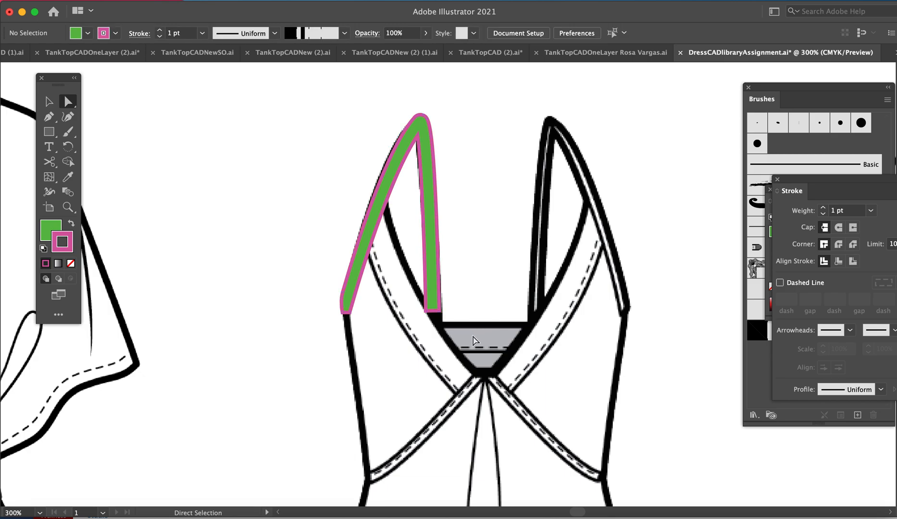
left_click(434, 320)
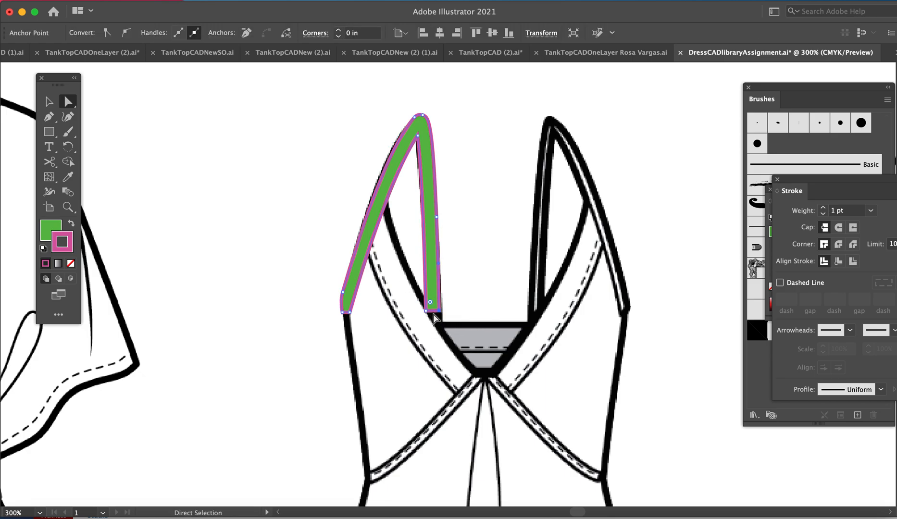
left_click(462, 313)
left_click(435, 311)
mouse_move(435, 311)
left_mouse_down()
mouse_move(440, 323)
mouse_move(426, 314)
mouse_move(428, 323)
left_mouse_up()
left_click_drag(426, 322, 426, 308)
left_click(497, 294)
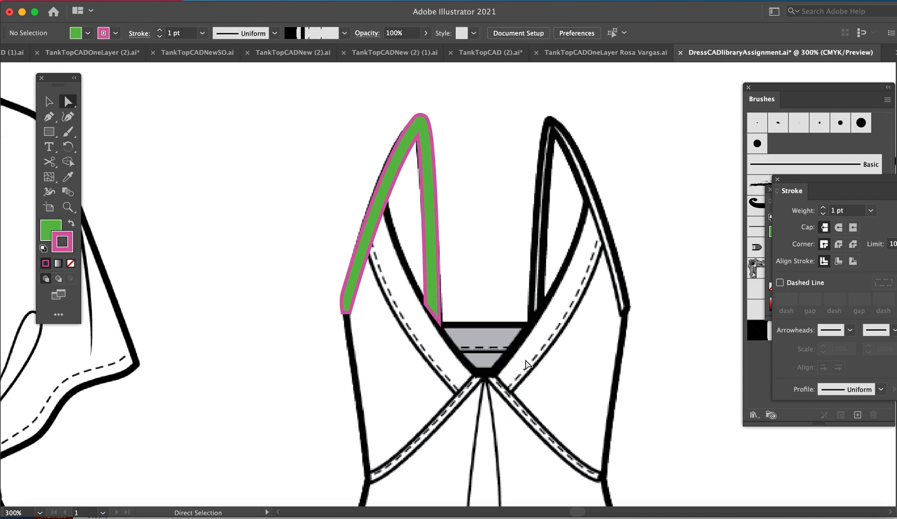
Draw a curved Pen path along the left underbust band from the side seam to the centre of the neckline
left_click_drag(482, 427, 481, 326)
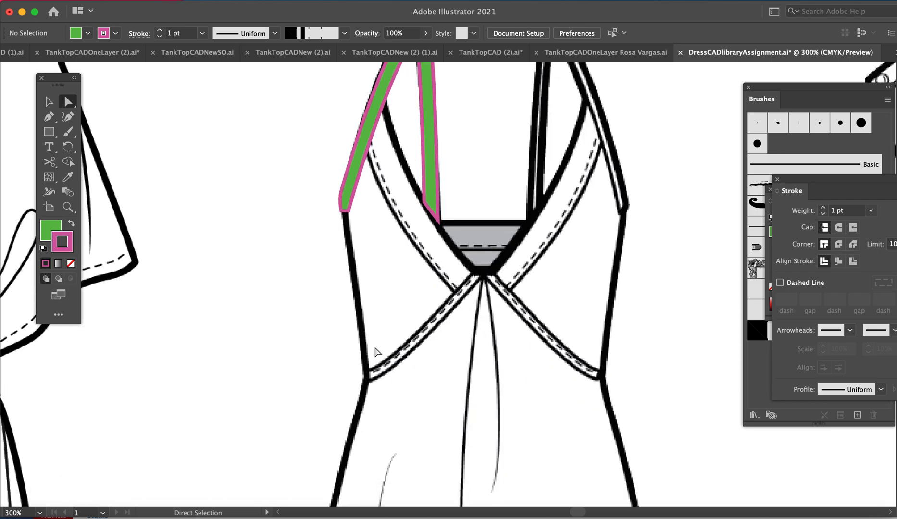
key("p")
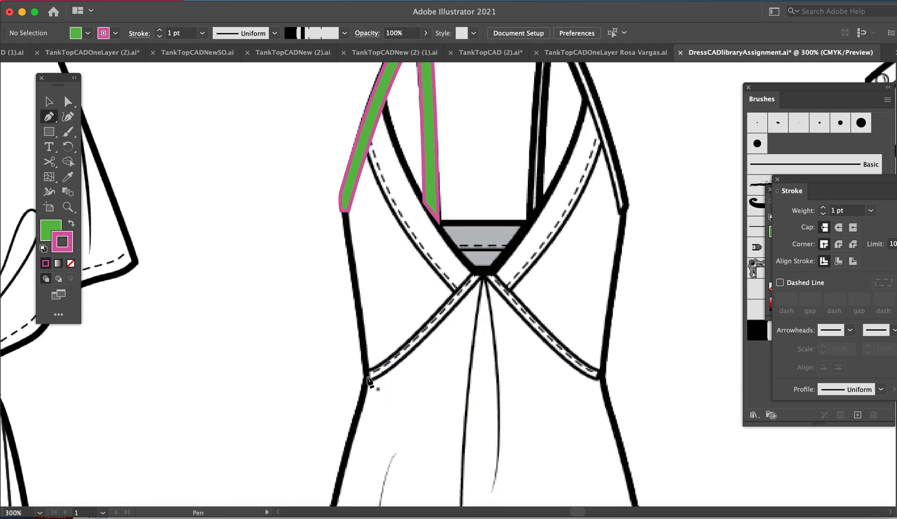
left_click(366, 377)
left_click_drag(477, 275, 566, 175)
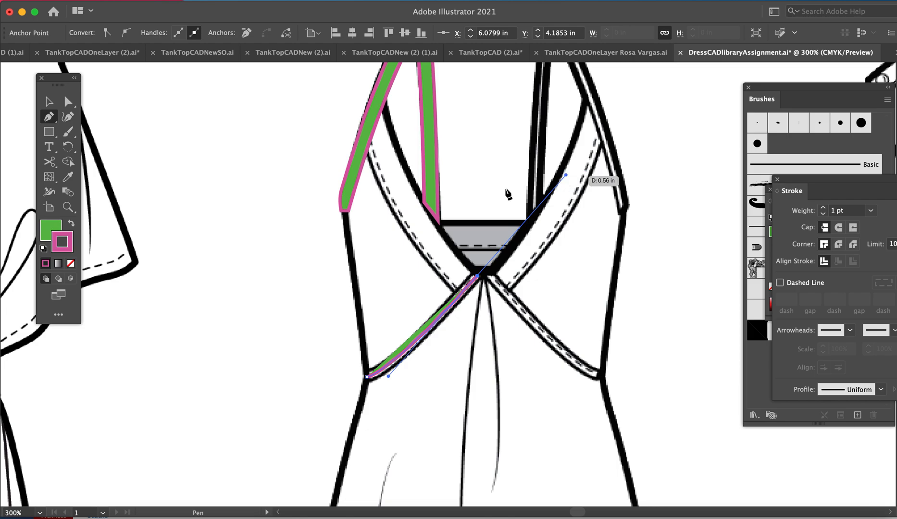
Remove the fill from the left underbust band path and set its pink stroke weight to 2 pt
left_click(53, 229)
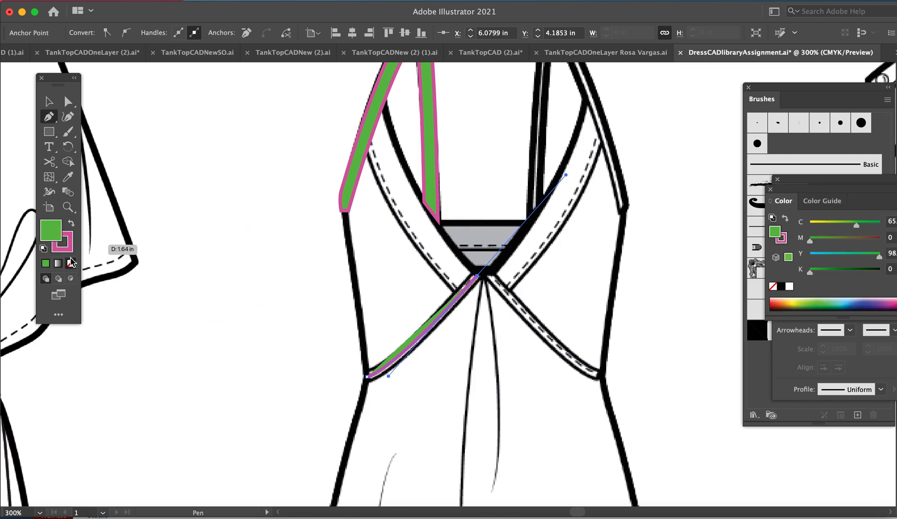
left_click(70, 260)
left_click(69, 252)
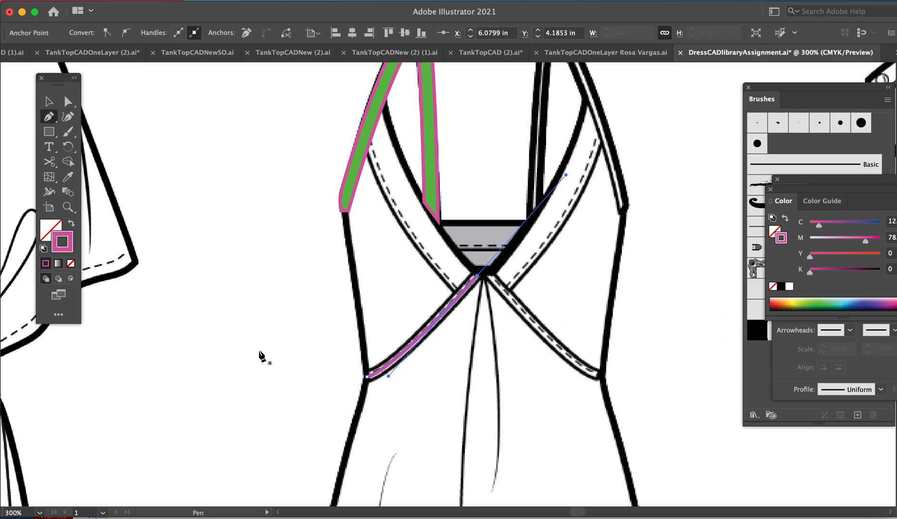
key("v")
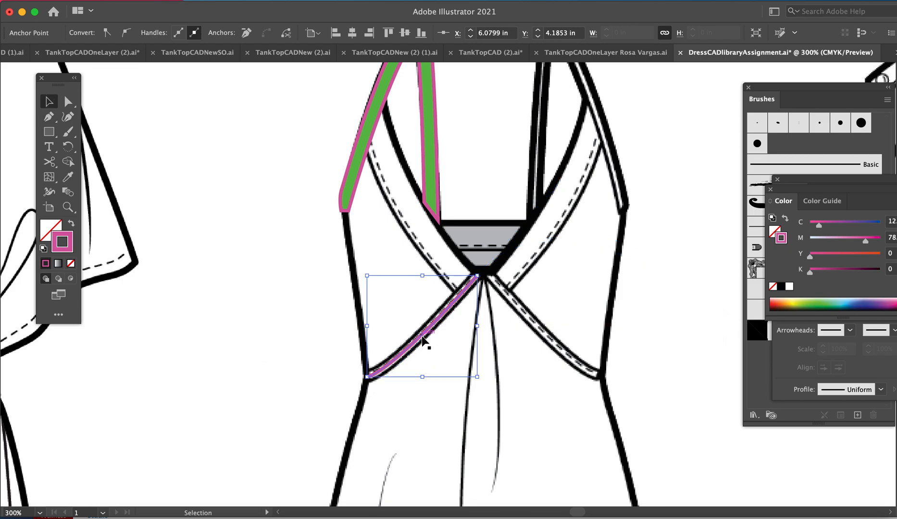
left_click(423, 339)
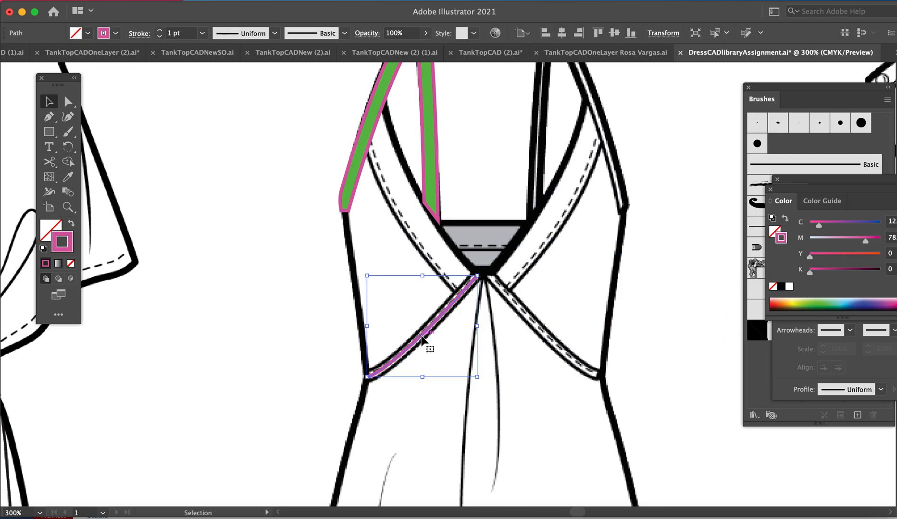
left_click(160, 30)
left_click(286, 353)
left_click(421, 336)
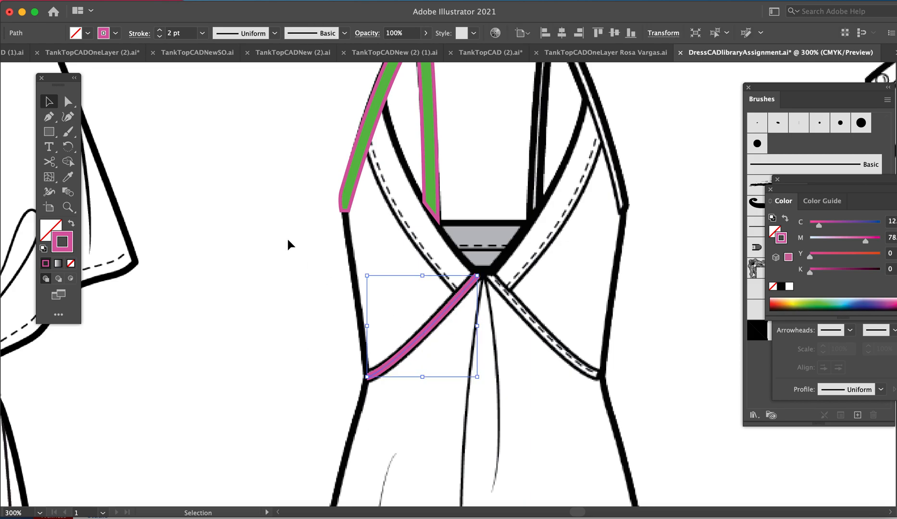
Convert the left underbust band path into a filled shape with Outline Stroke
left_click(146, 2)
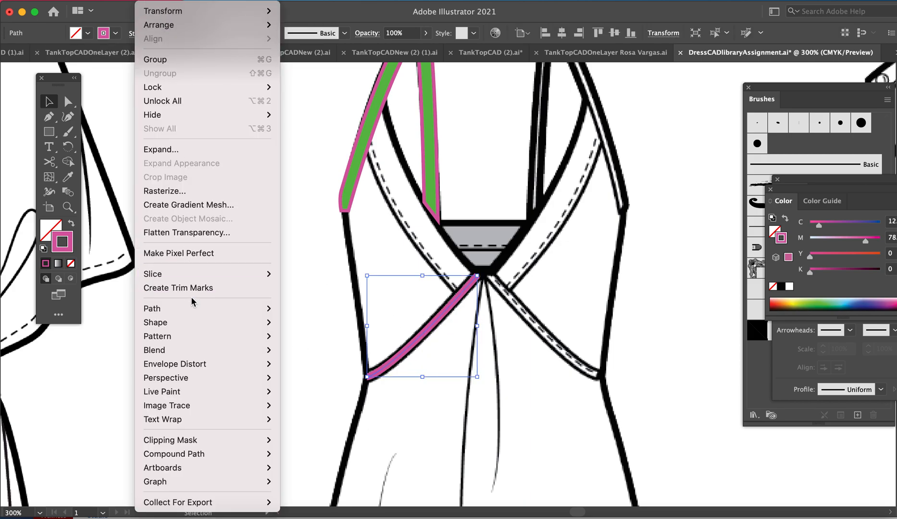
mouse_move(194, 310)
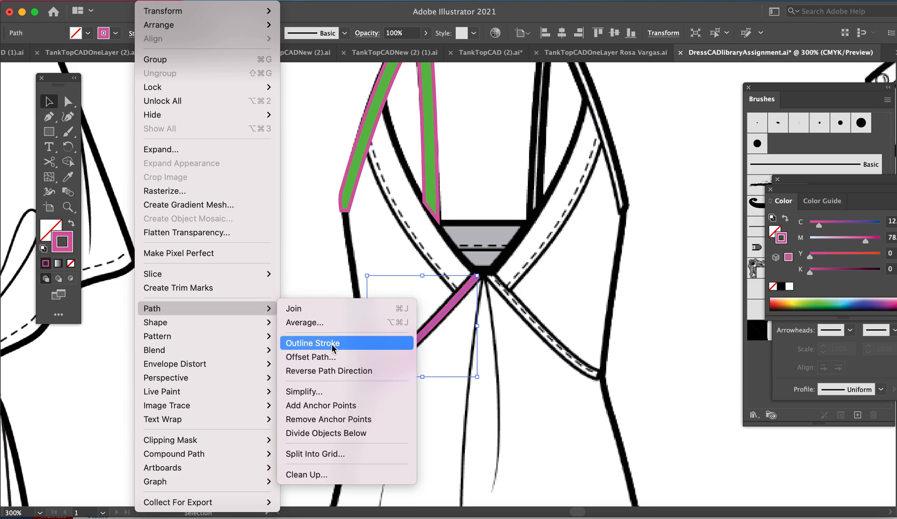
left_click(332, 344)
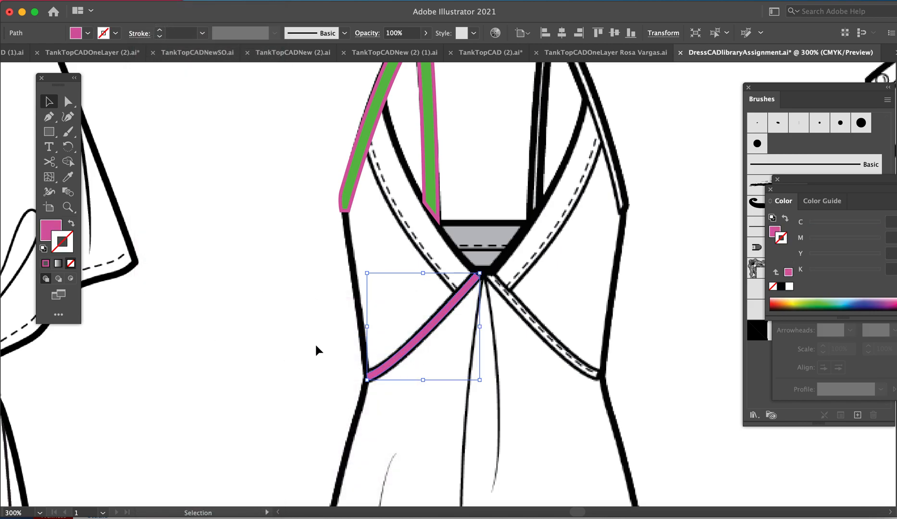
Try copying the left strap's green fill and pink stroke onto the band with the Eyedropper, and undo back to the unoutlined path
key("i")
left_click(364, 162)
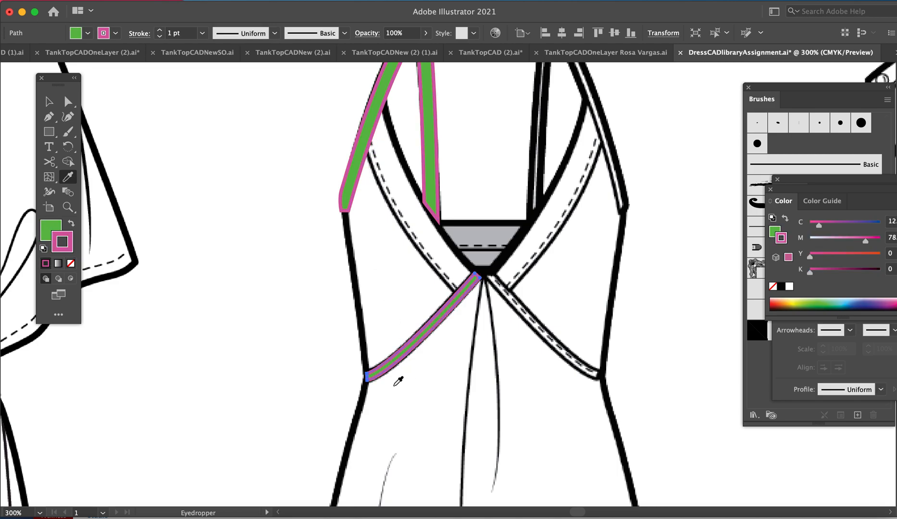
key("a")
left_click(301, 345)
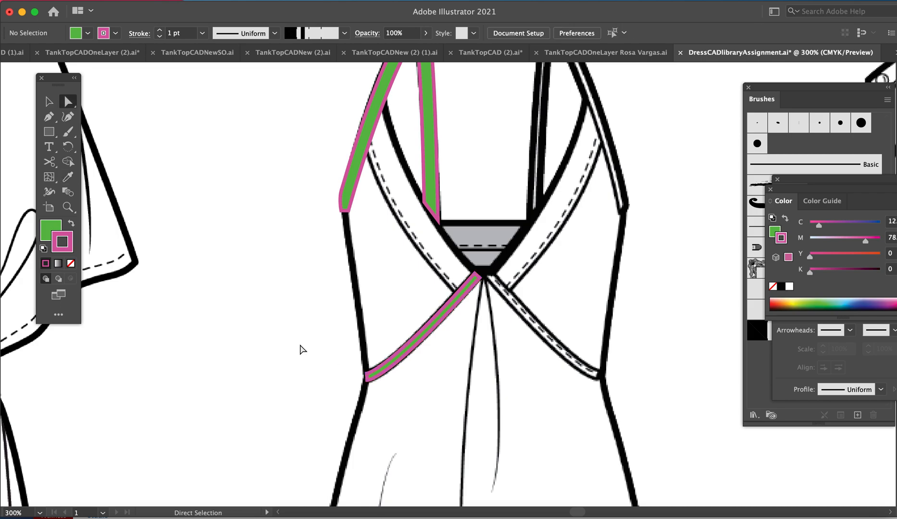
key("super+z")
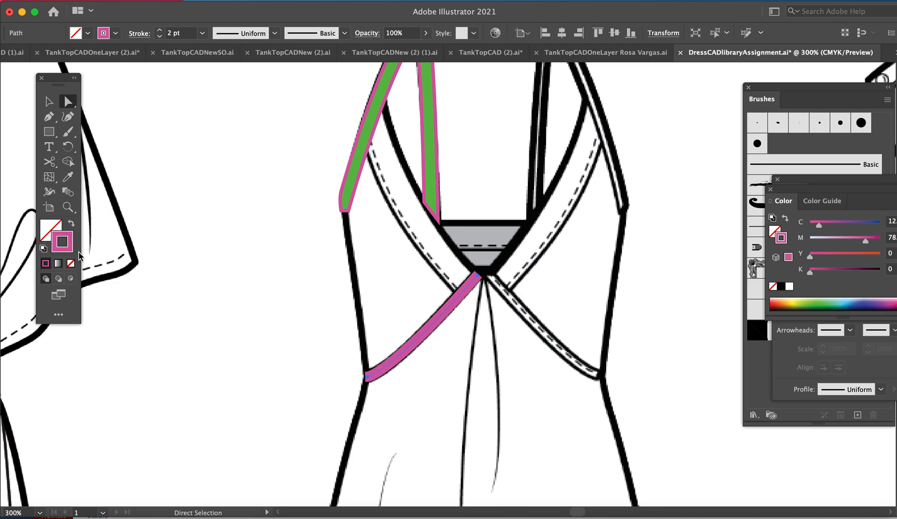
Set the unfilled path along the left underbust band to a near-black 020202 stroke with a 0.5 pt weight
double_click(66, 252)
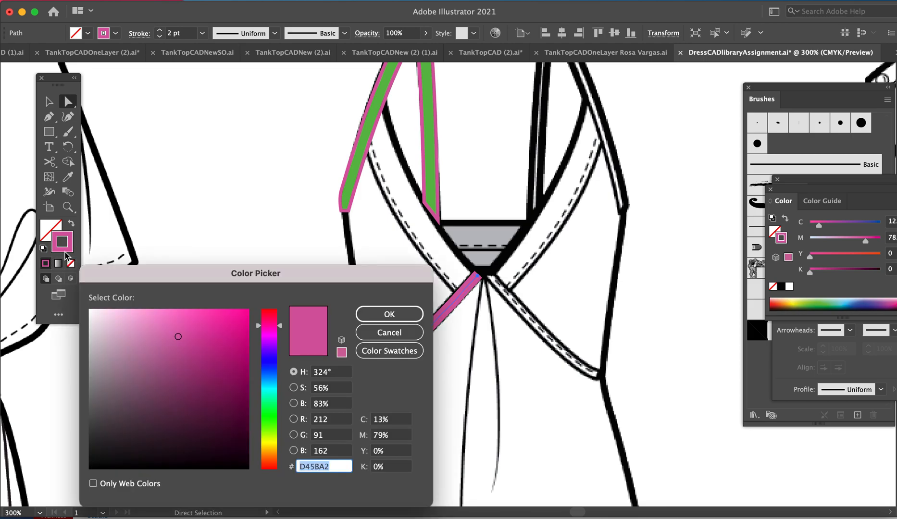
mouse_move(99, 435)
left_mouse_down()
mouse_move(101, 459)
mouse_move(89, 477)
left_mouse_up()
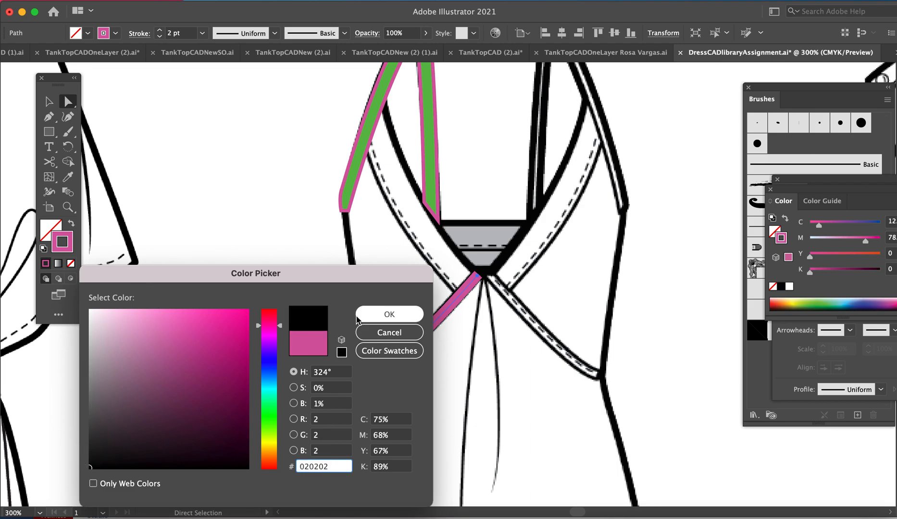
left_click(390, 314)
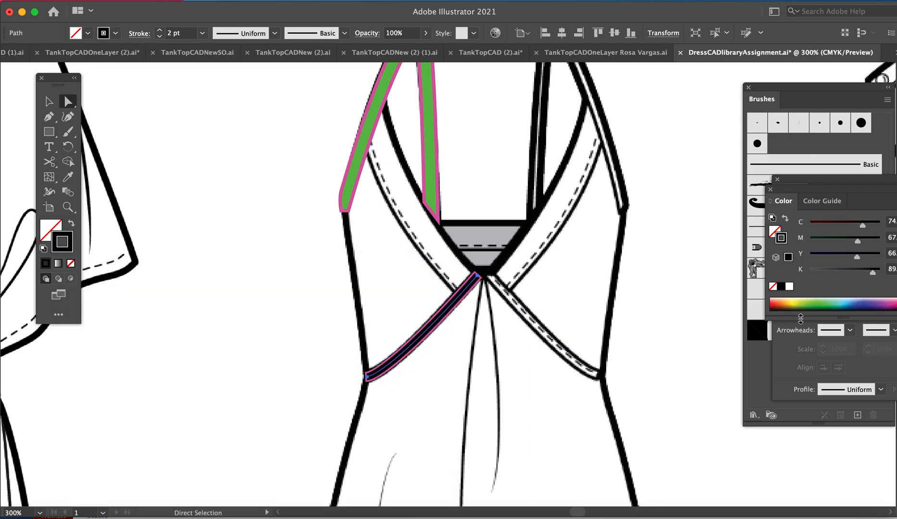
left_click(202, 33)
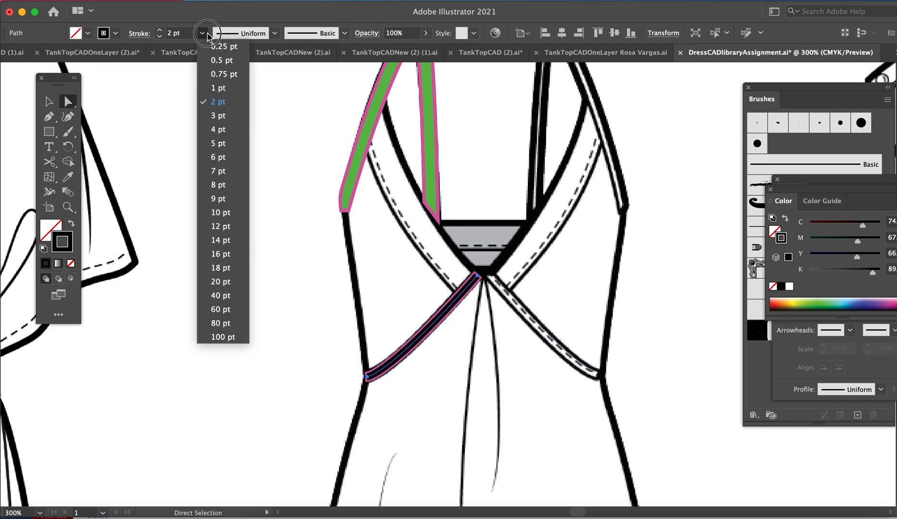
left_click(218, 61)
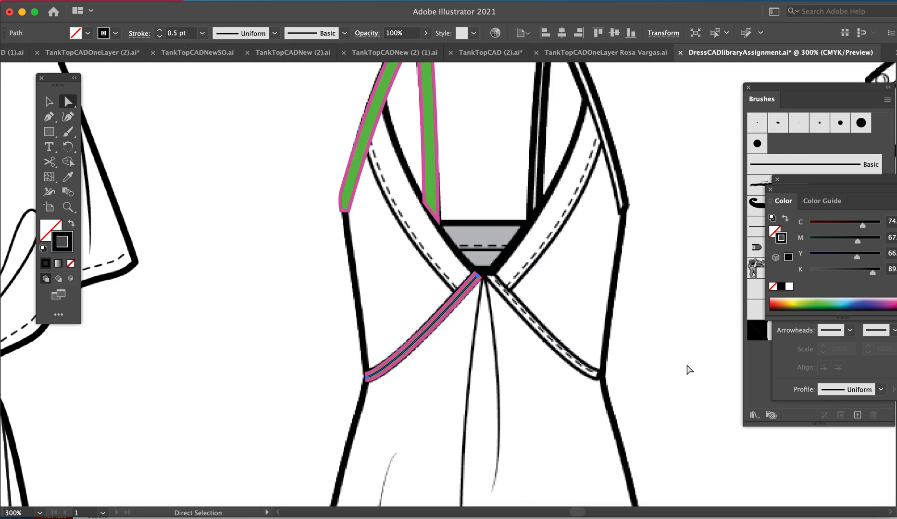
Turn the path's stroke into a dashed stitch line with 3 pt dashes, 2 pt gaps and round caps
left_click(788, 355)
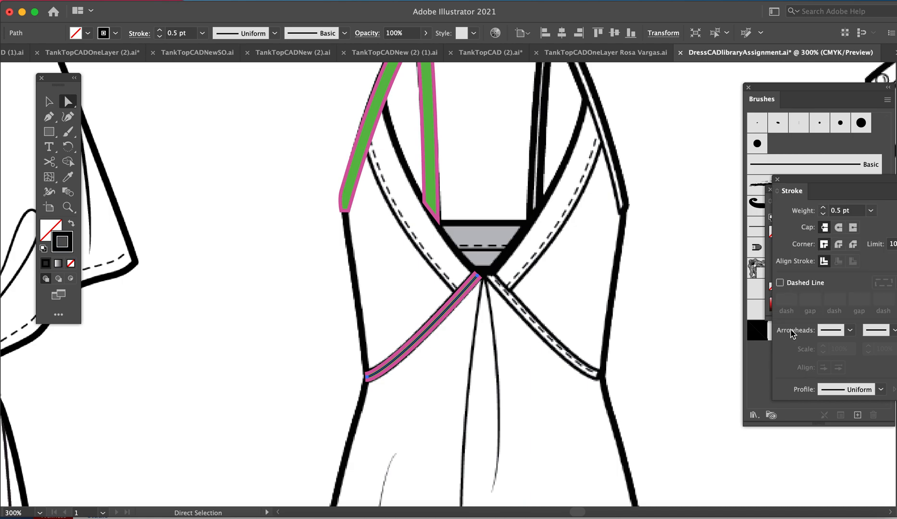
left_click(797, 285)
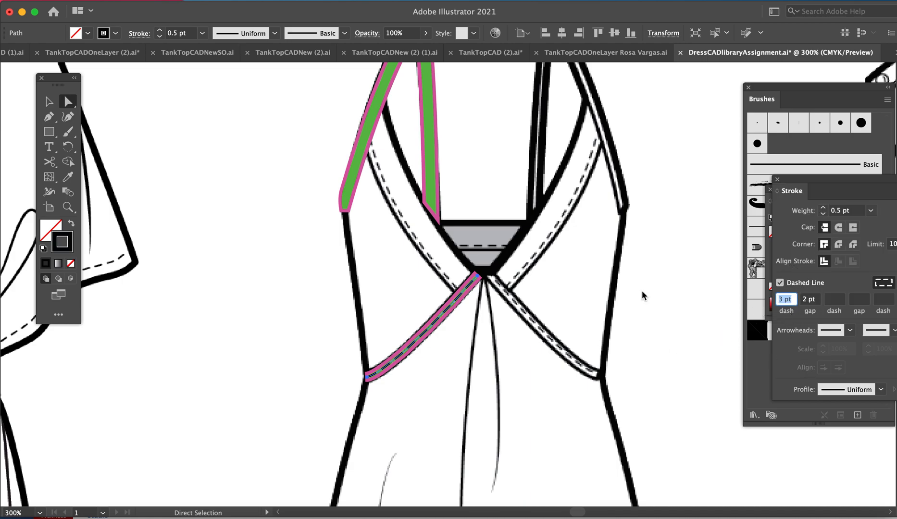
left_click(838, 227)
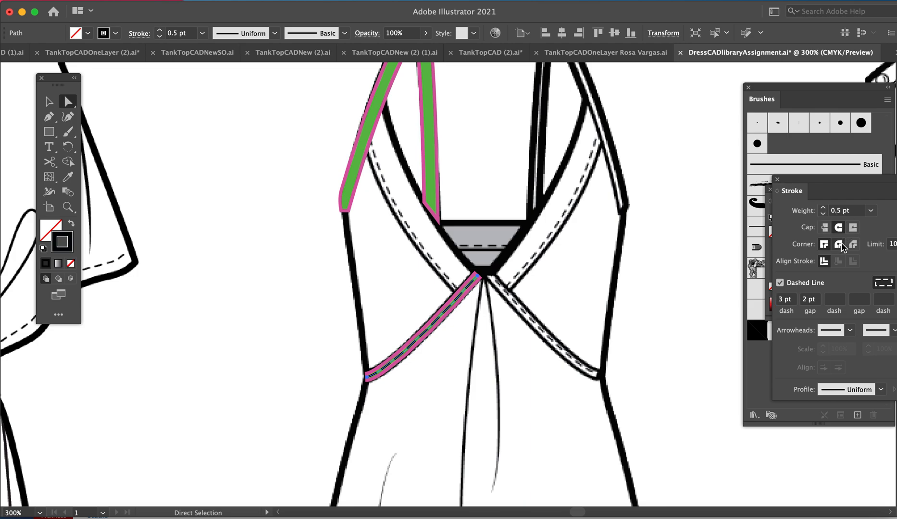
left_click(450, 378)
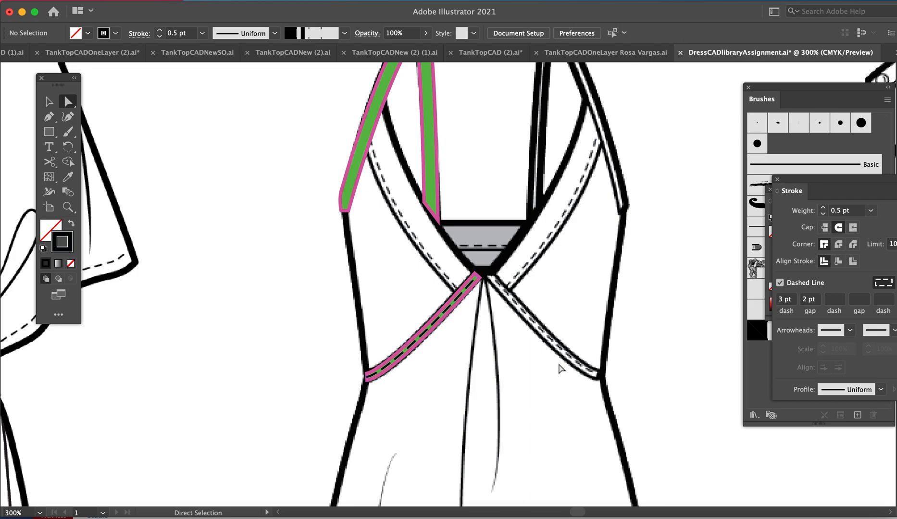
Move the dashed stitch line off the left underbust band into blank space, and place it back on the band near its upper edge
left_click(390, 378)
key("z")
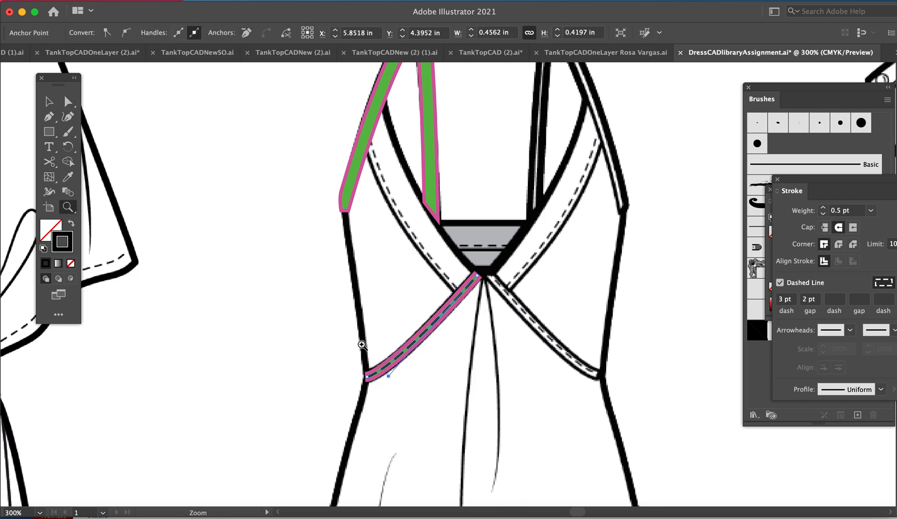
left_click_drag(361, 346, 447, 414)
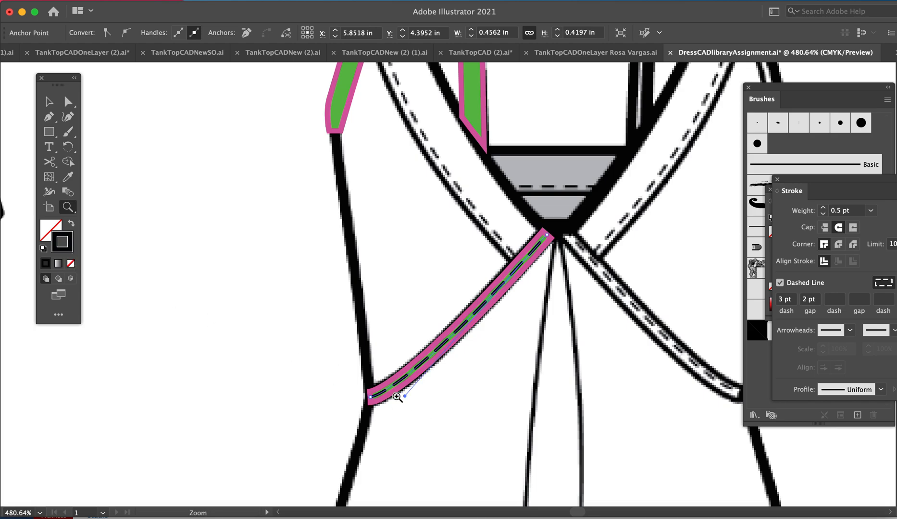
key("v")
left_click(363, 390)
left_click(413, 373)
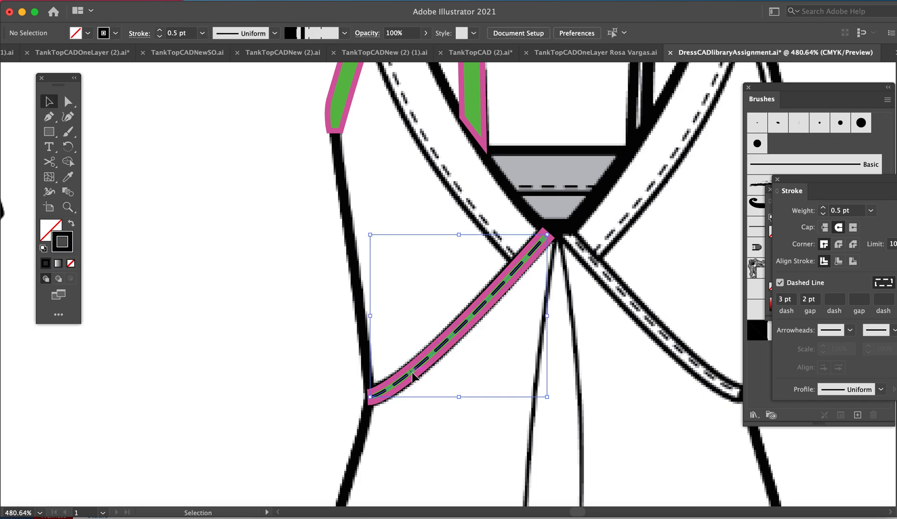
left_click_drag(412, 373, 171, 347)
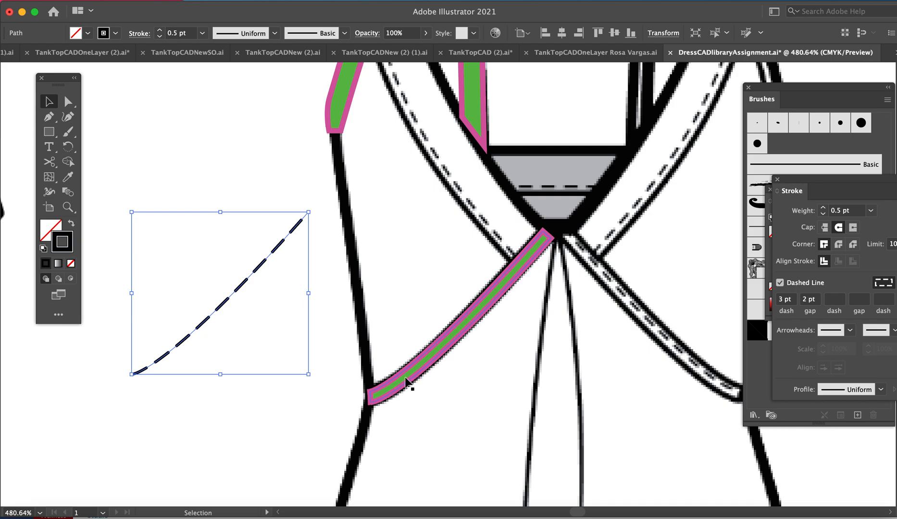
left_click(407, 381)
mouse_move(236, 295)
left_mouse_down()
mouse_move(457, 330)
mouse_move(470, 313)
left_mouse_up()
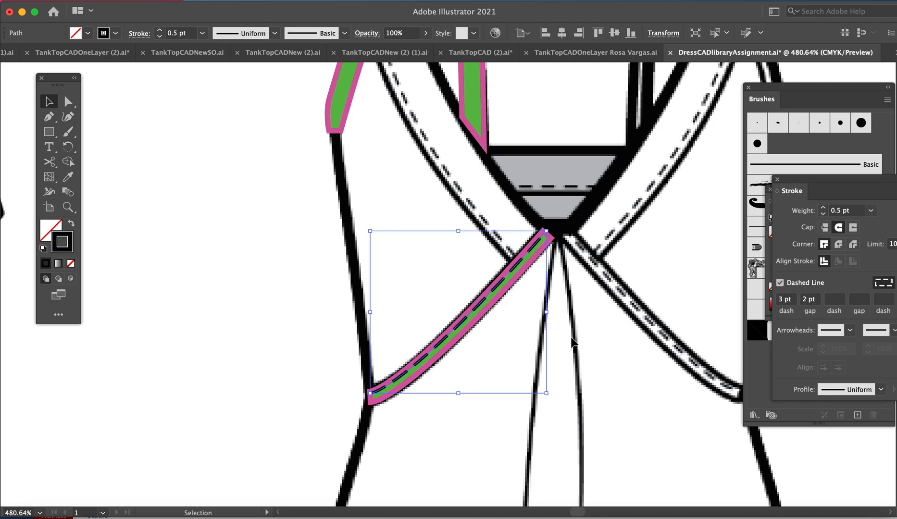
left_click(280, 331)
key("super+minus")
key("super+minus")
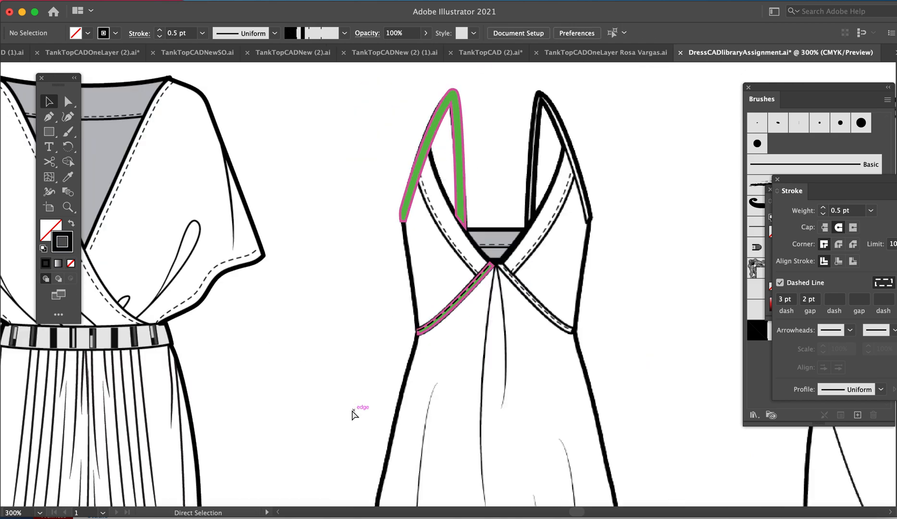
key("super+minus")
key("super+minus")
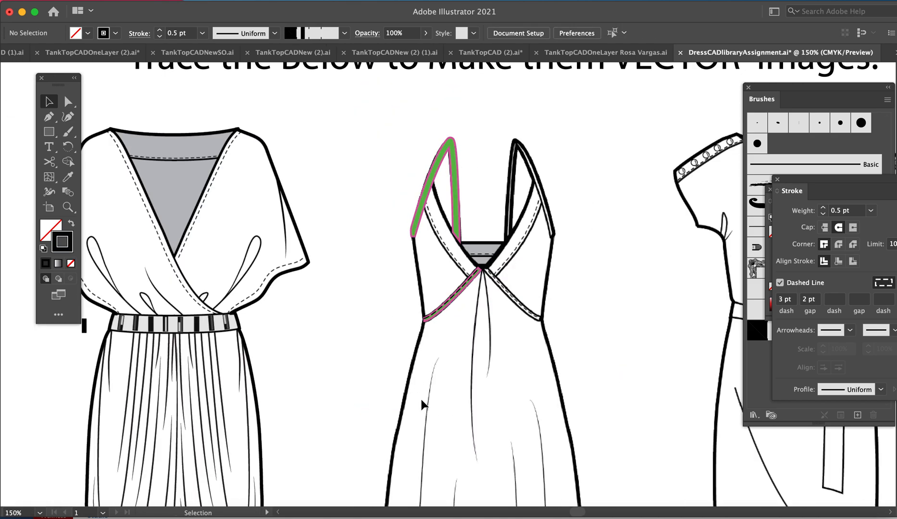